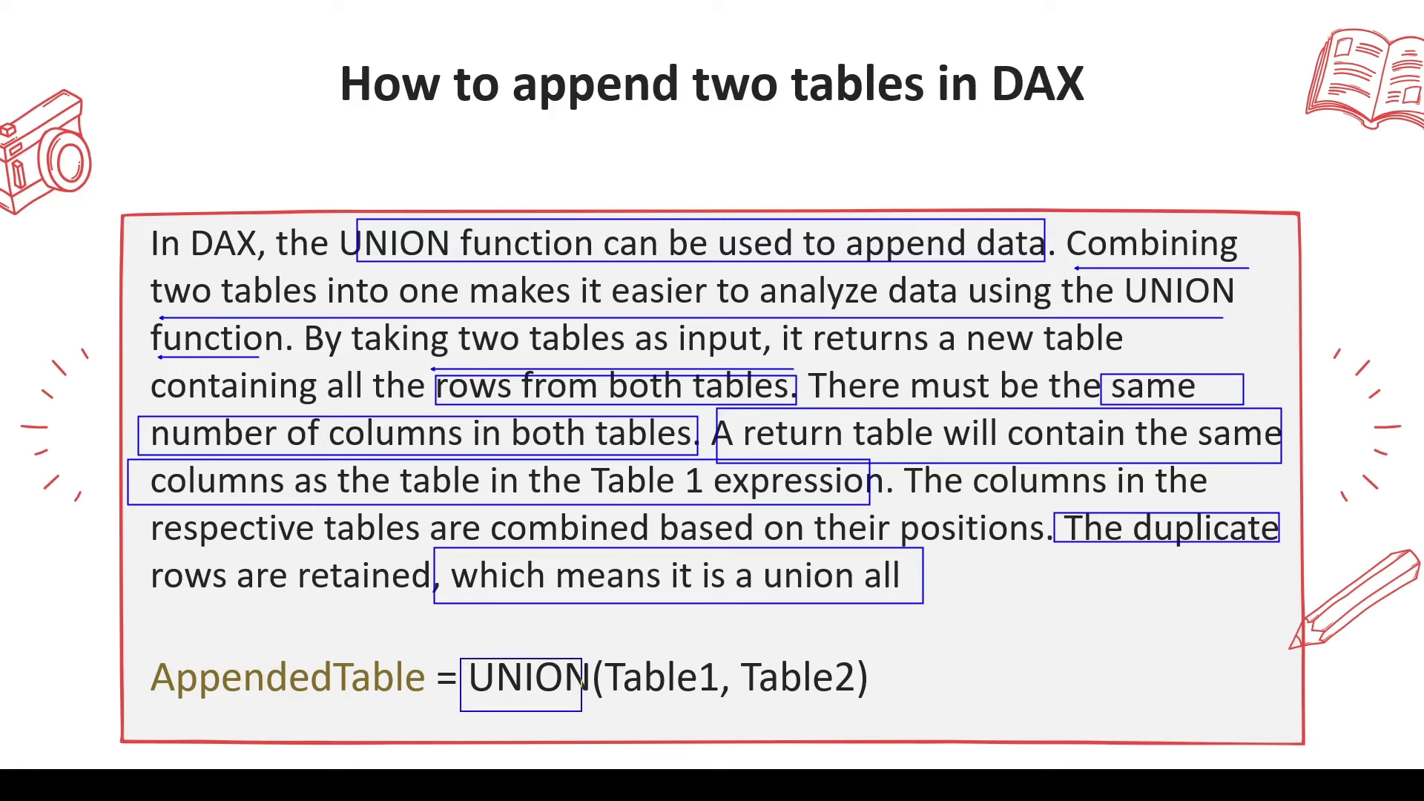
Step: Switch to Table view and inspect the data rows of table A
left_click_drag(609, 659, 711, 708)
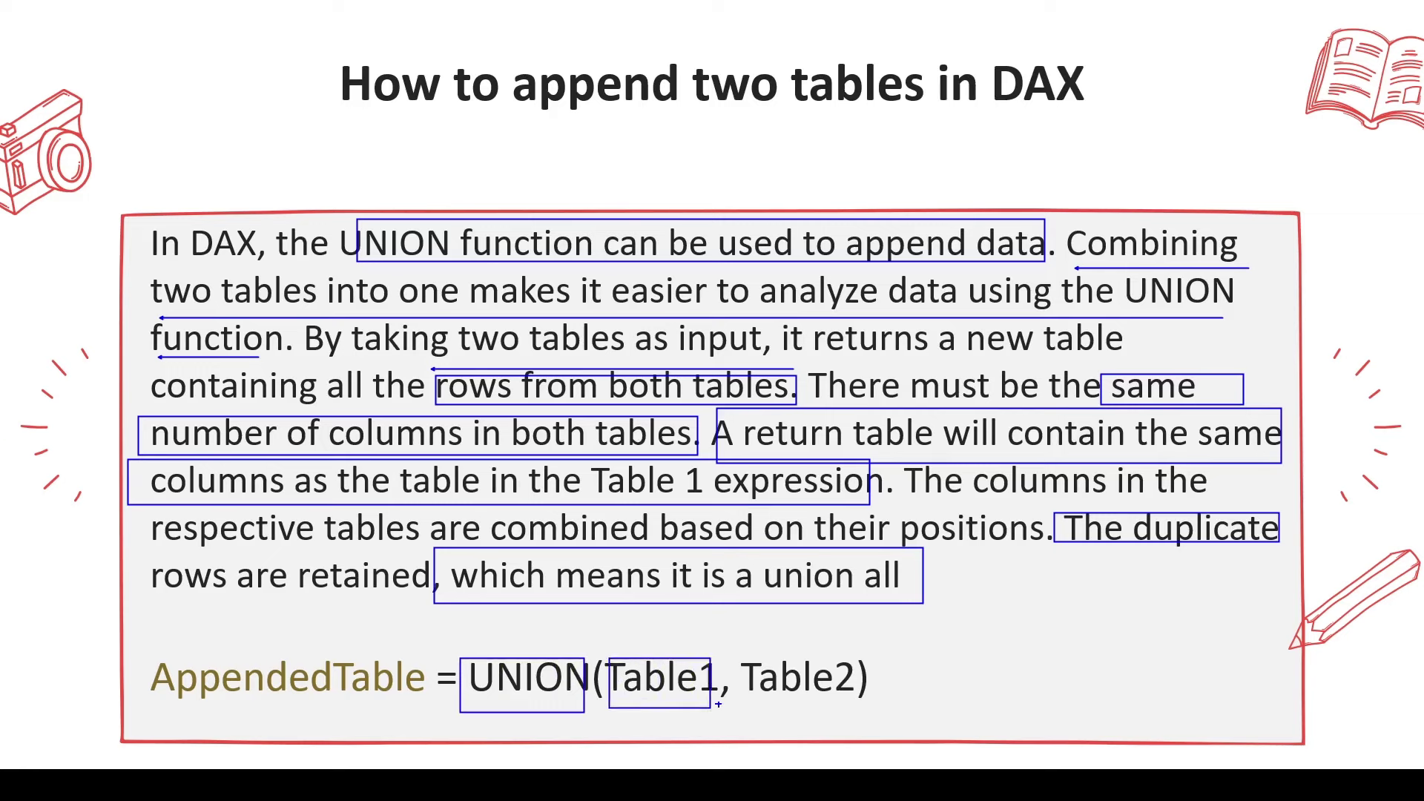
left_click_drag(727, 656, 856, 702)
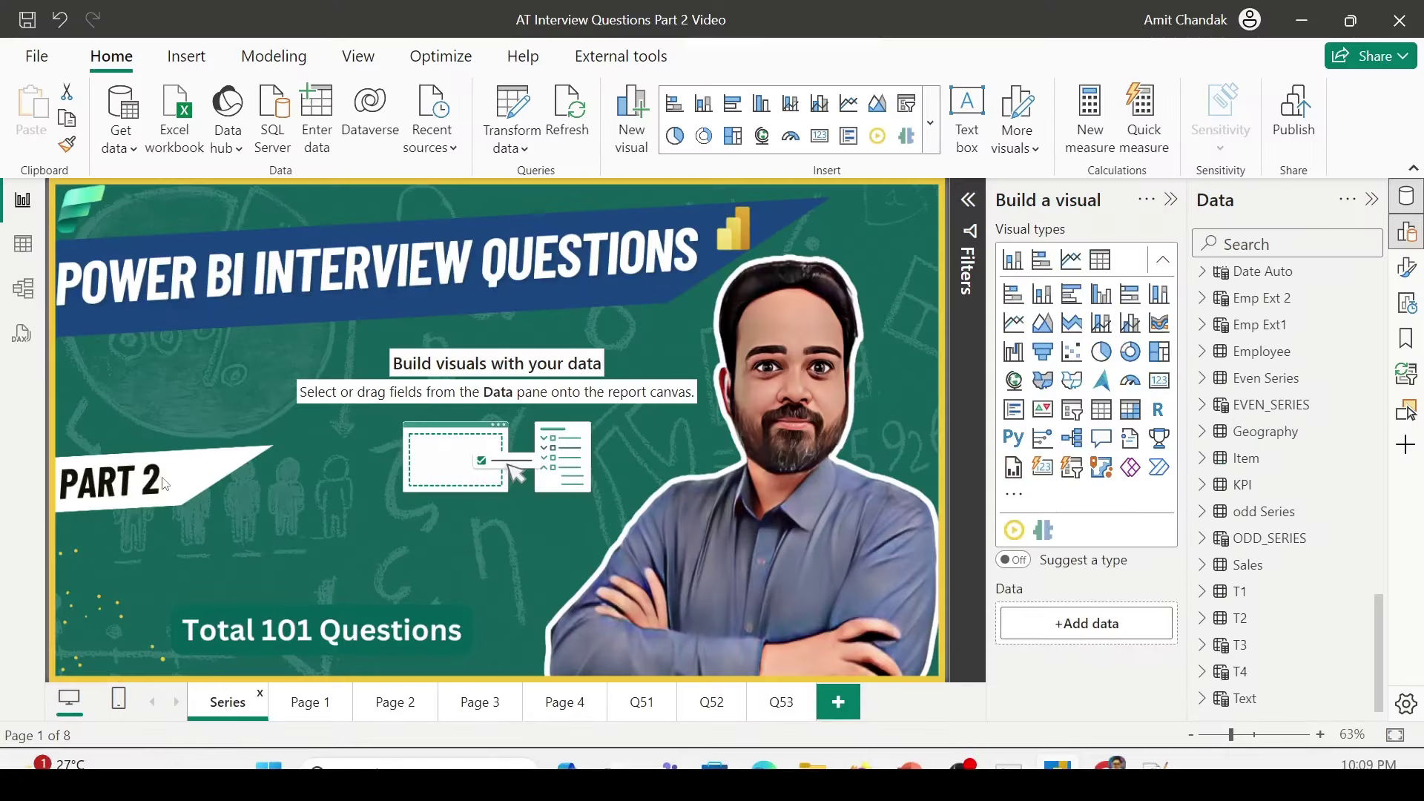
left_click(25, 254)
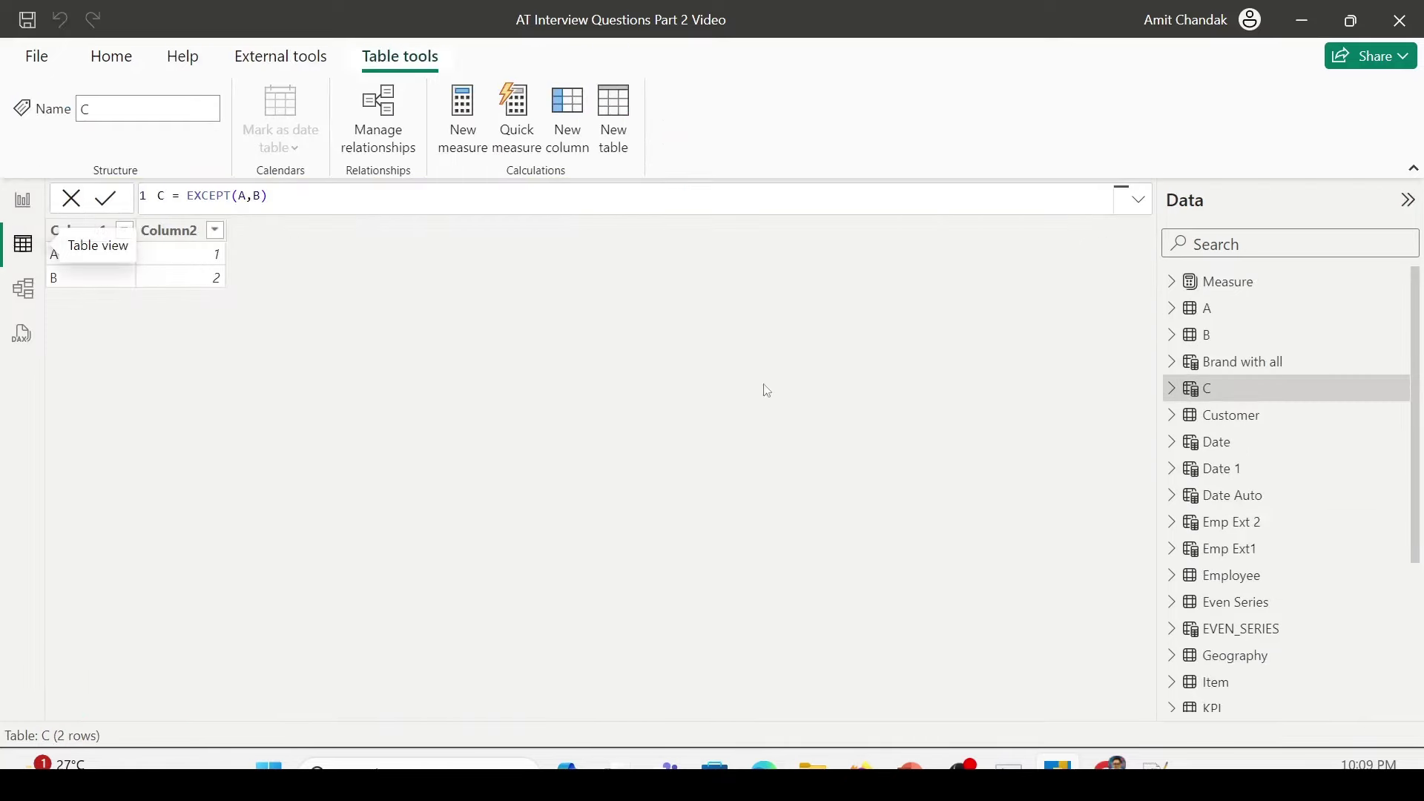
left_click(1221, 321)
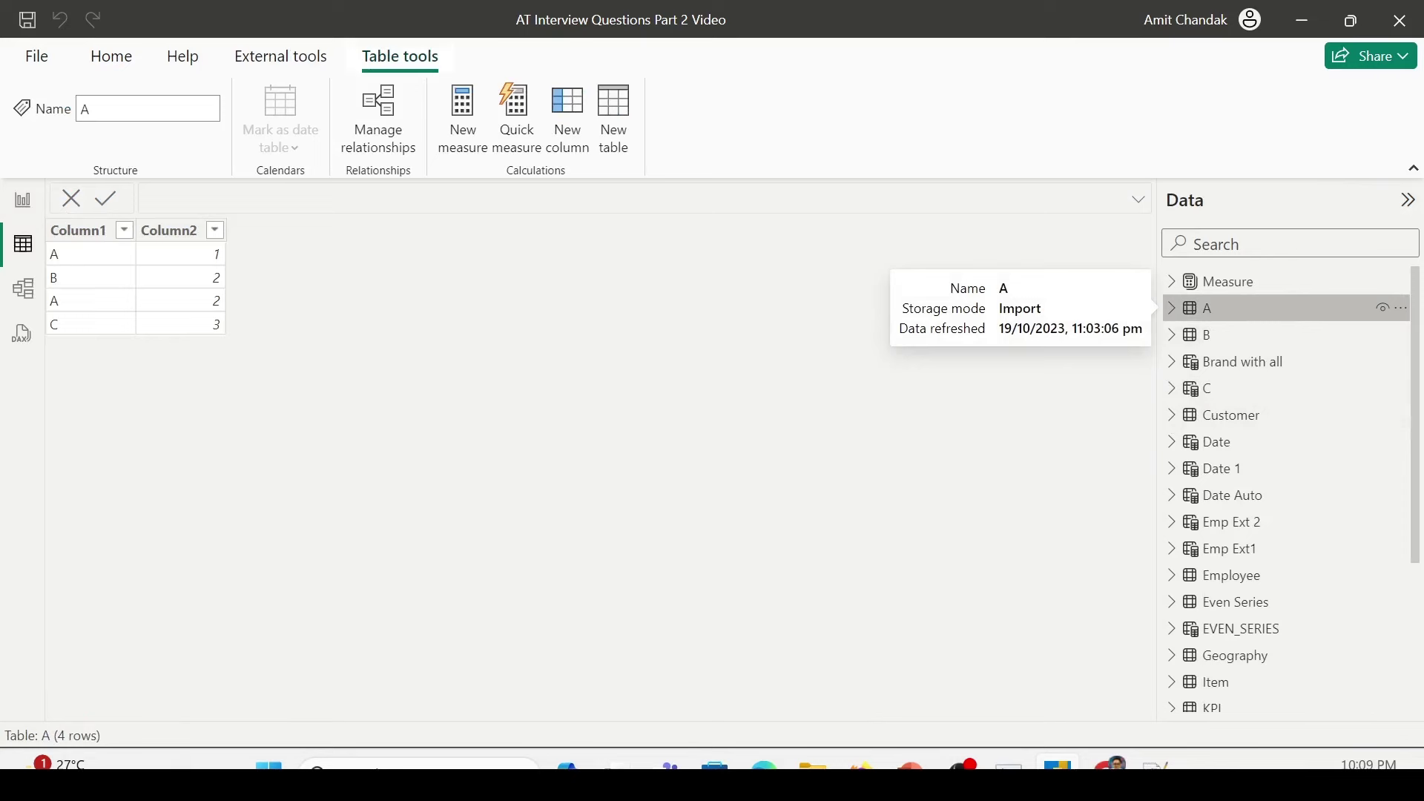
left_click_drag(28, 210, 254, 393)
left_click_drag(38, 221, 93, 364)
left_click_drag(147, 210, 249, 373)
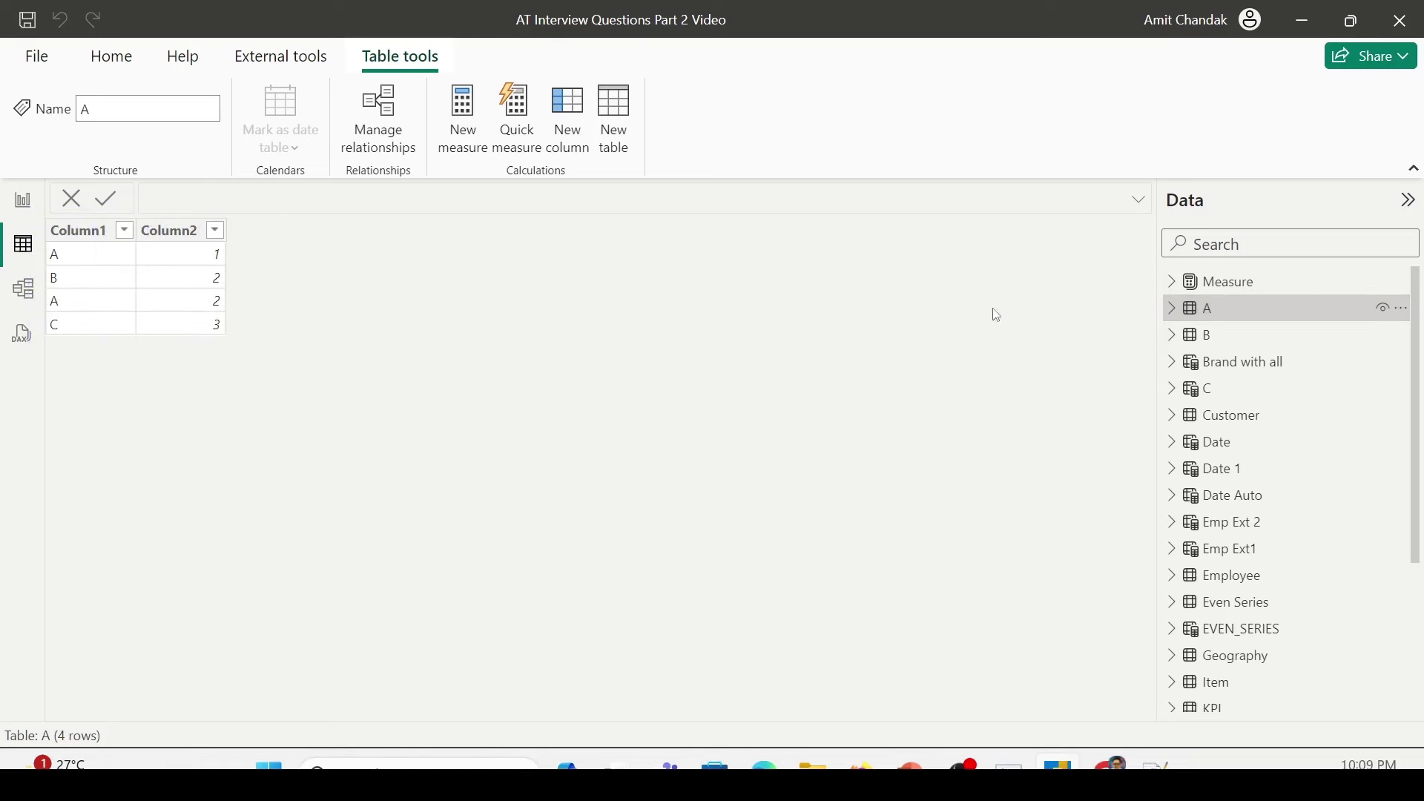
Step: Compare table B's rows (A–2, C–3) against table A, ending on table B
left_click(1225, 333)
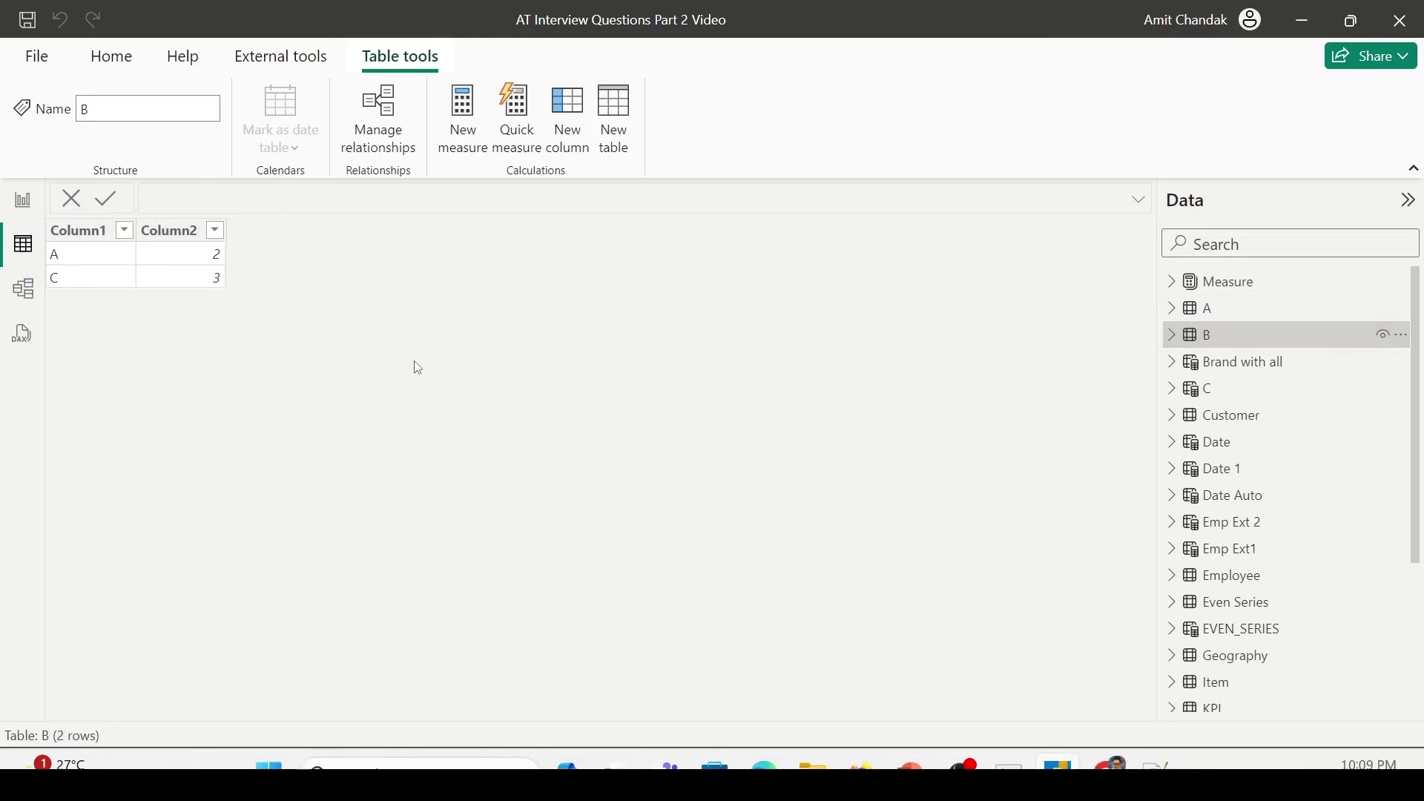
left_click_drag(35, 195, 134, 334)
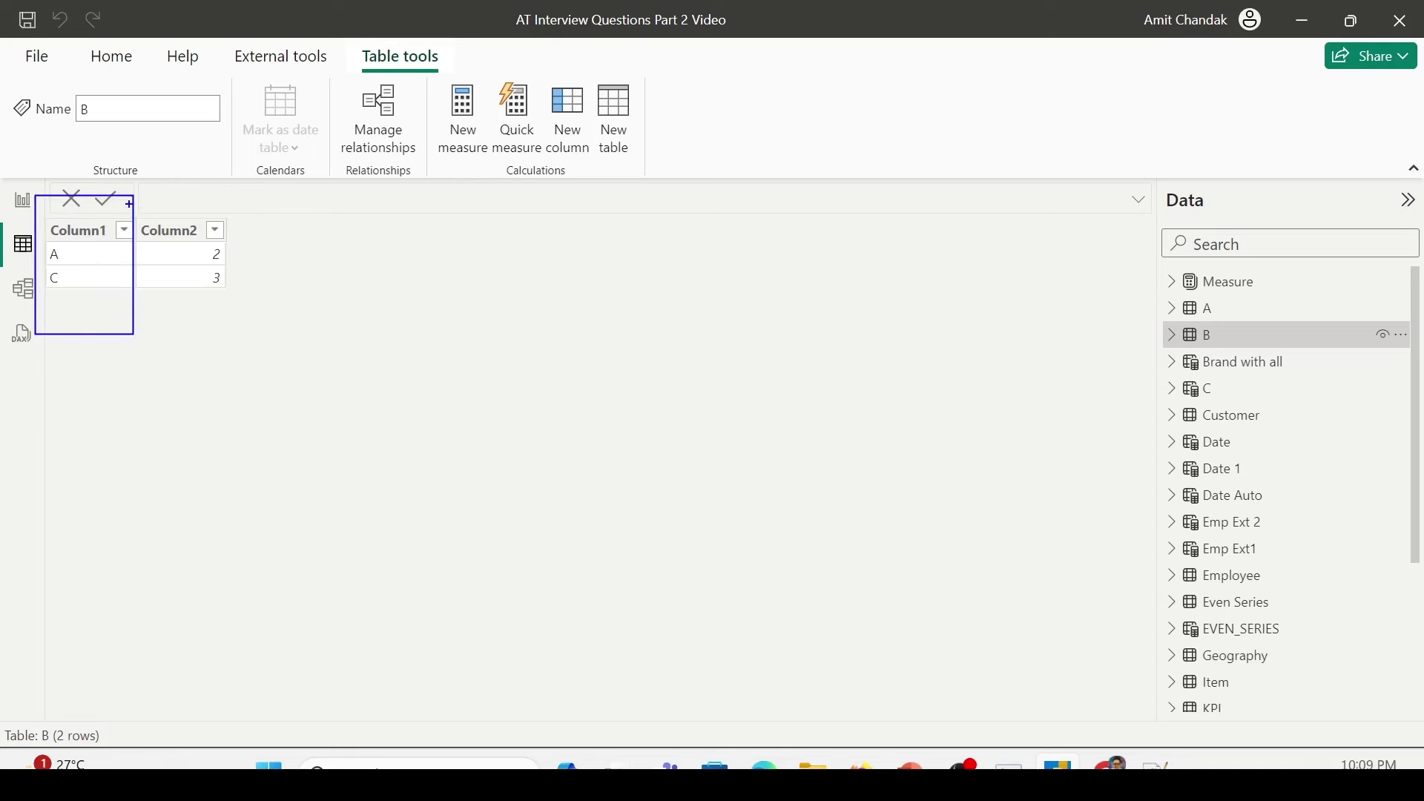
left_click_drag(129, 193, 250, 357)
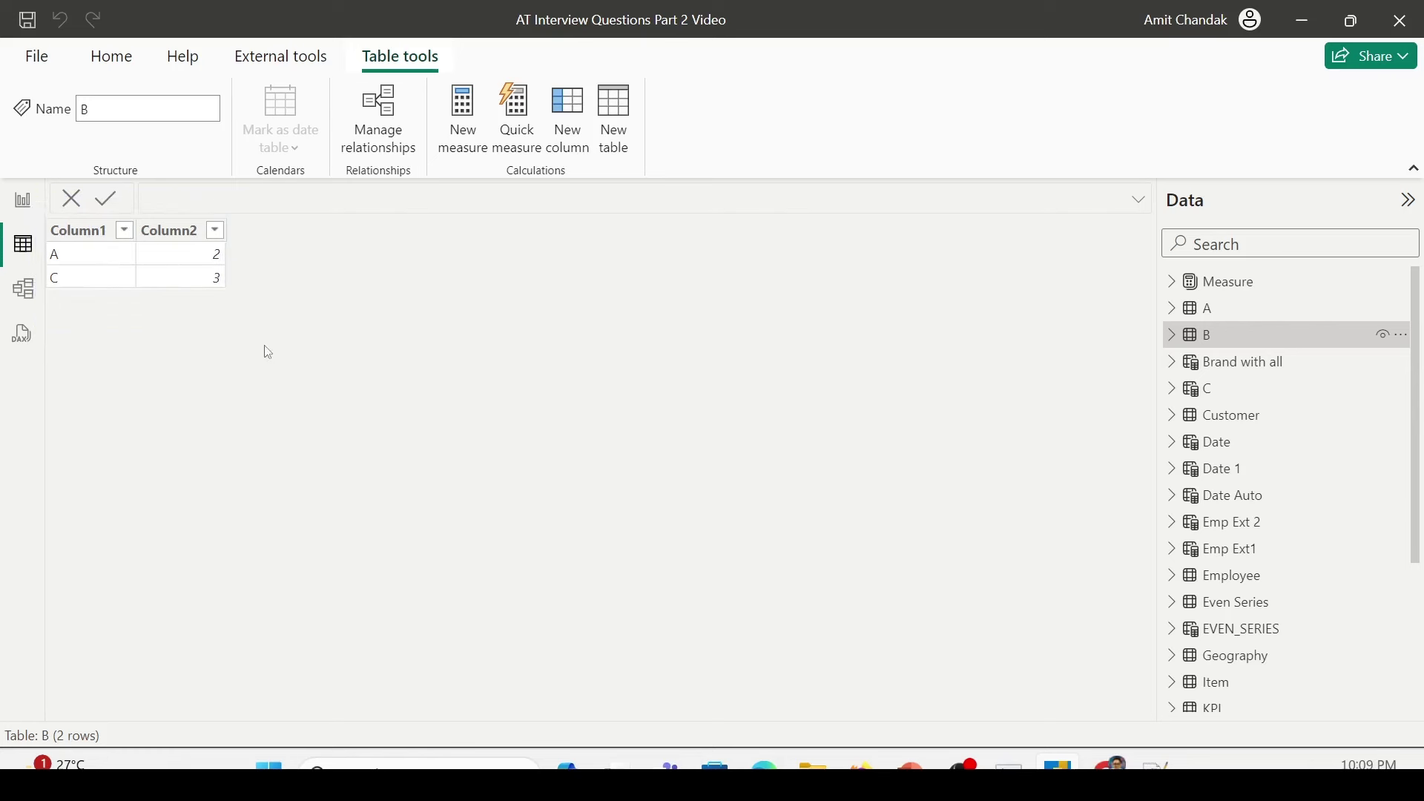
left_click(1214, 311)
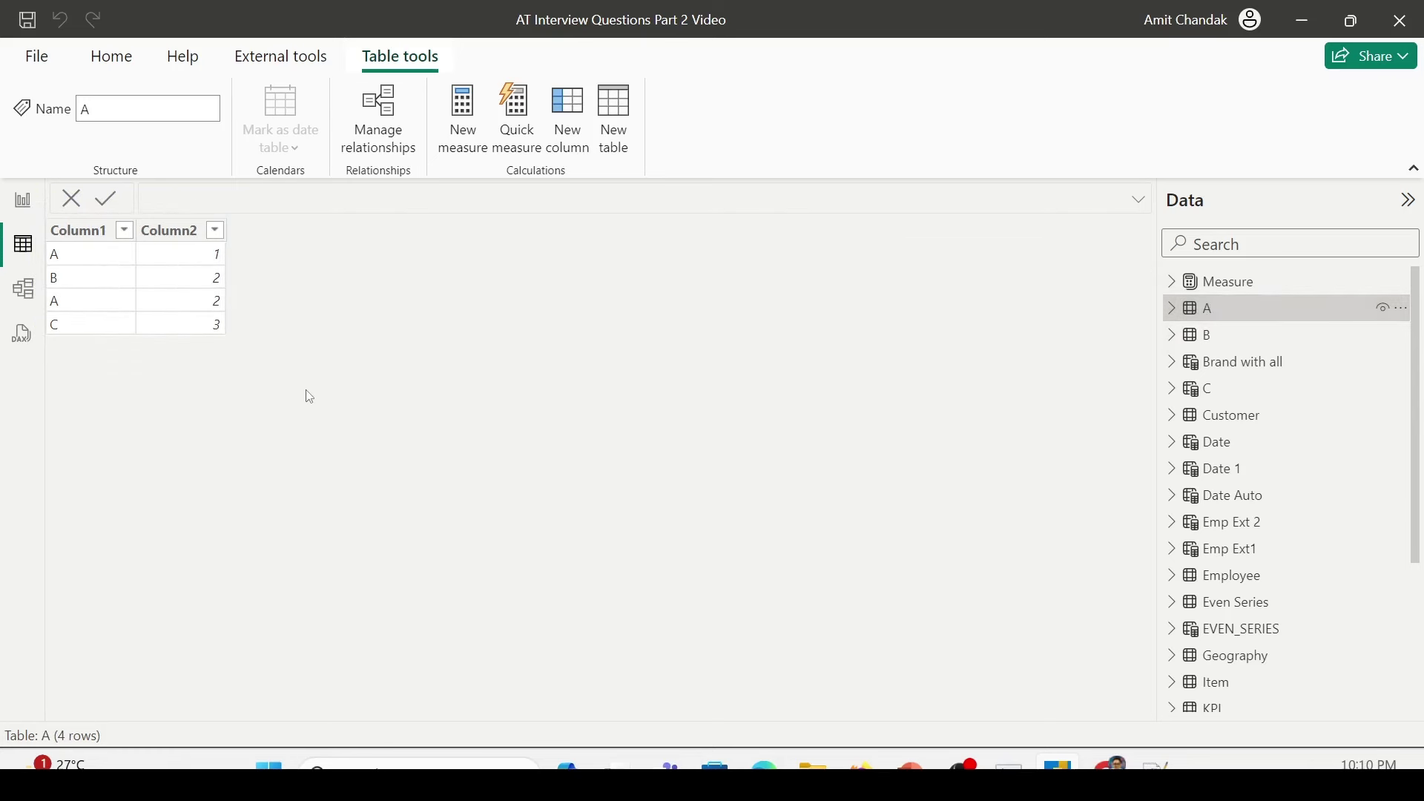
left_click_drag(40, 285, 238, 311)
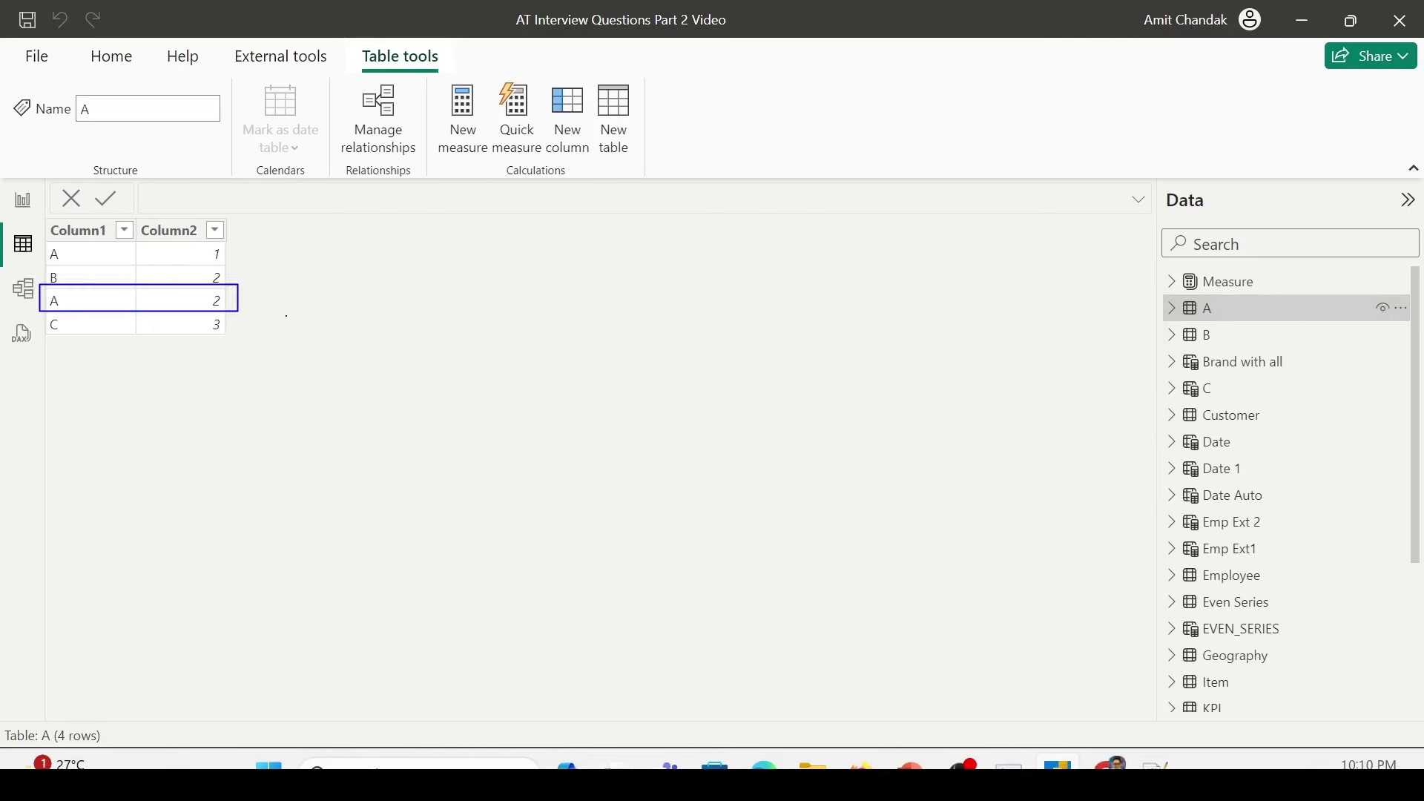
left_click(1217, 334)
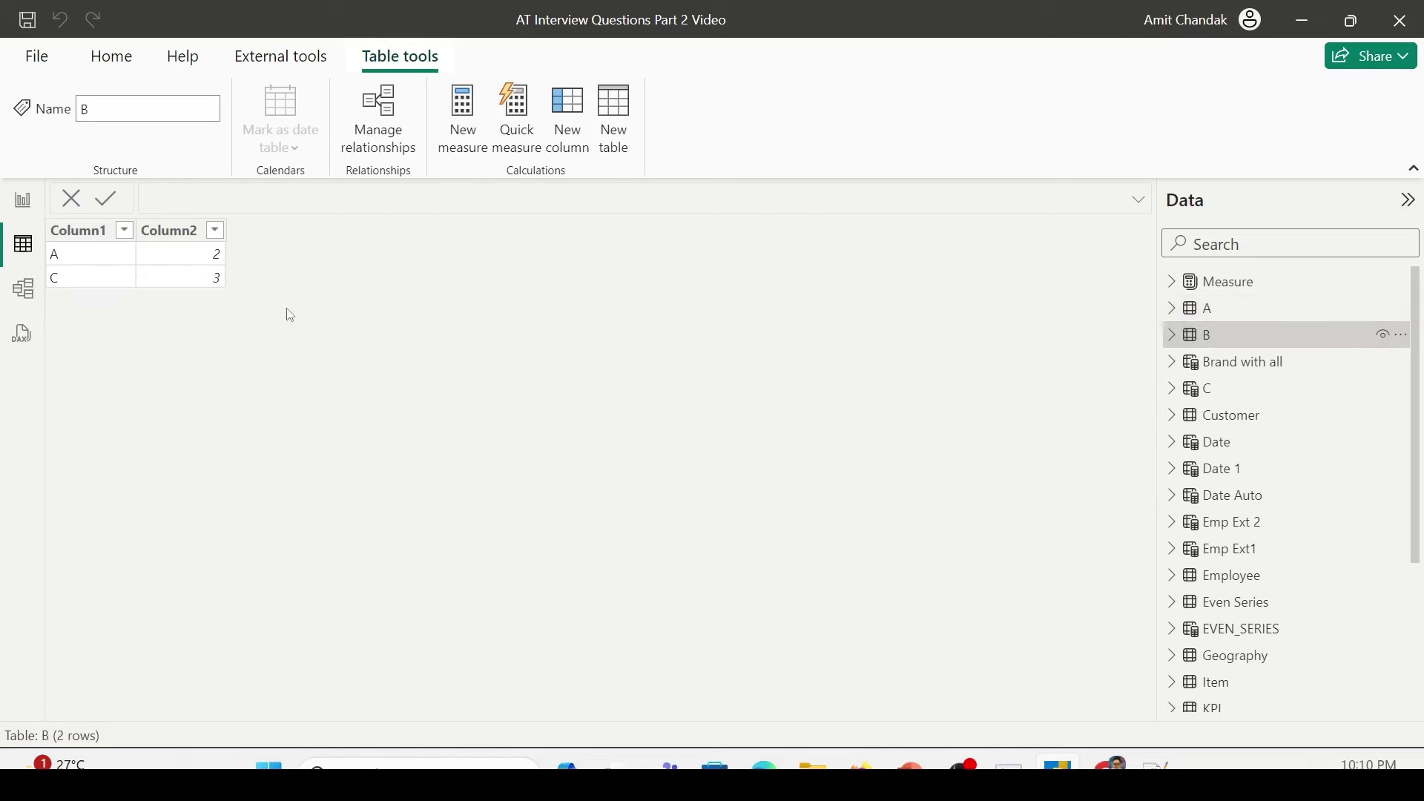
left_click_drag(45, 242, 224, 264)
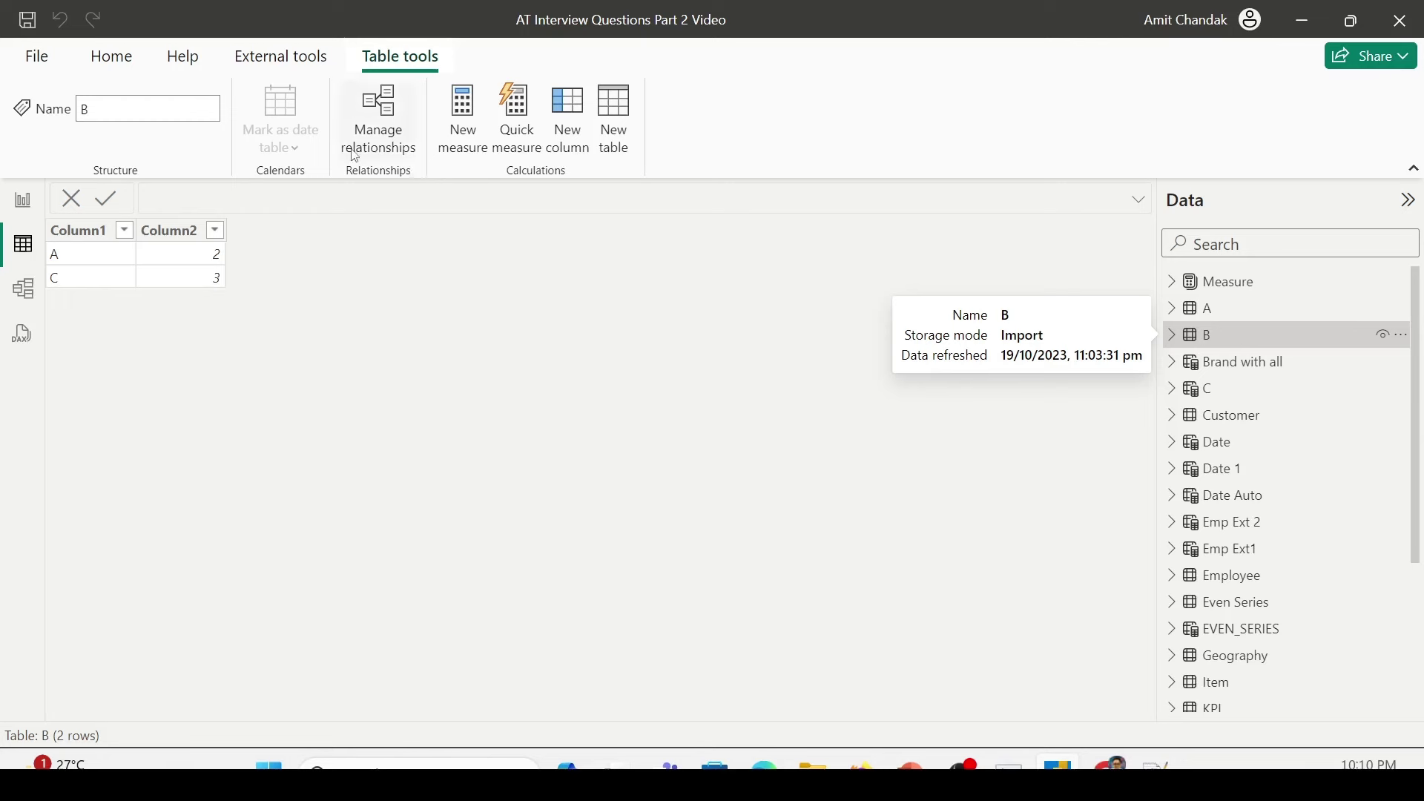
Step: Create the calculated table AppendTable = UNION(A,B), stacking A and B into six rows
mouse_move(22, 29)
left_mouse_down()
mouse_move(525, 189)
mouse_move(687, 190)
left_mouse_up()
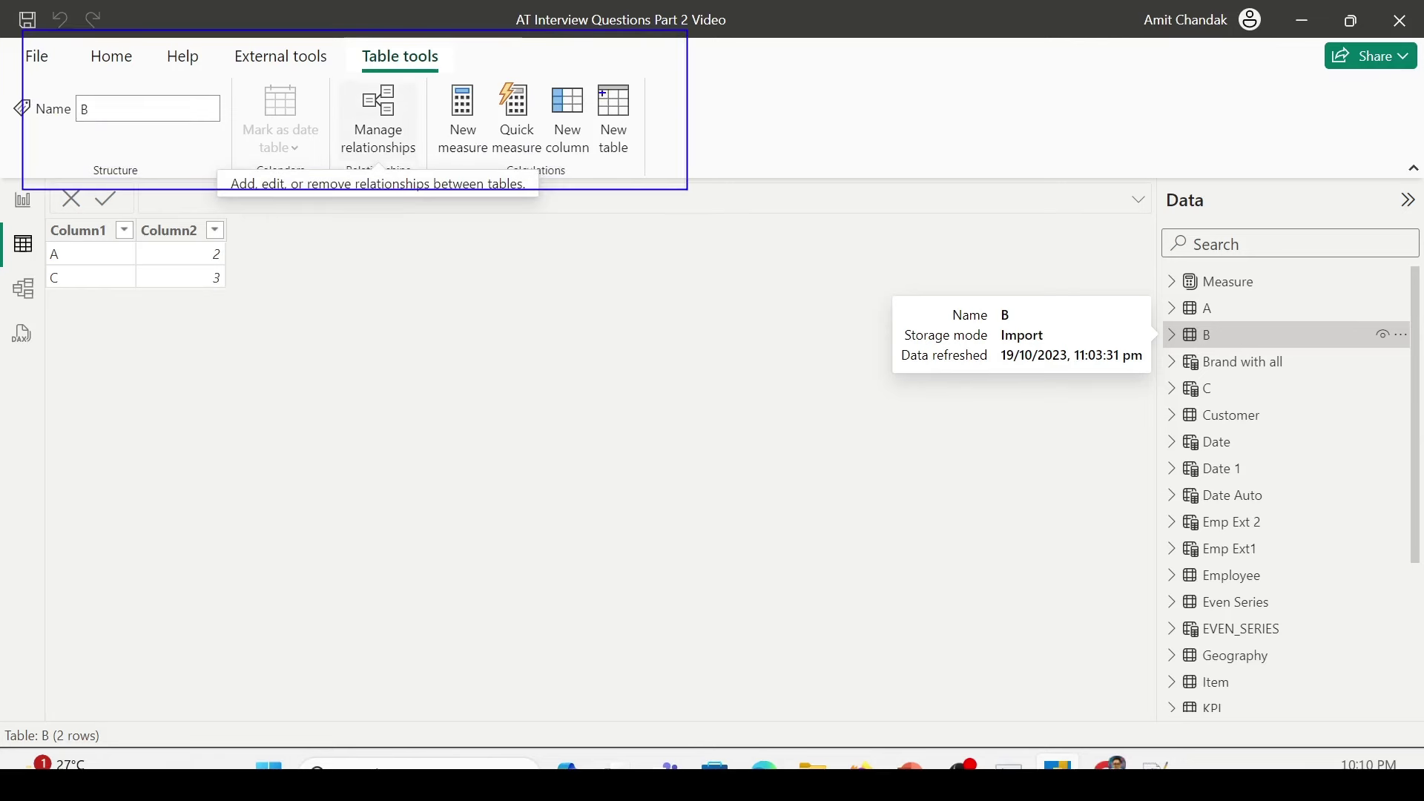
left_click_drag(587, 69, 644, 164)
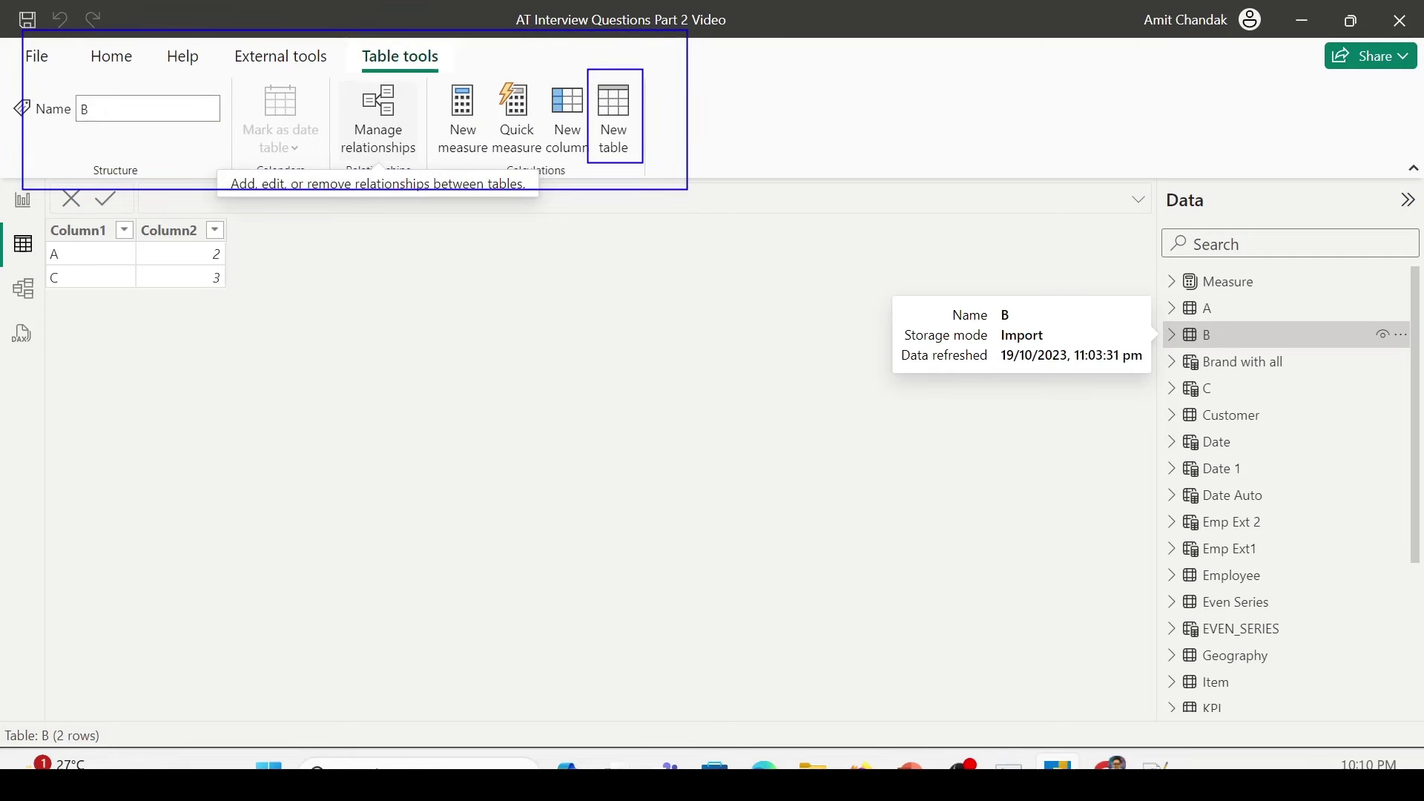
key("Escape")
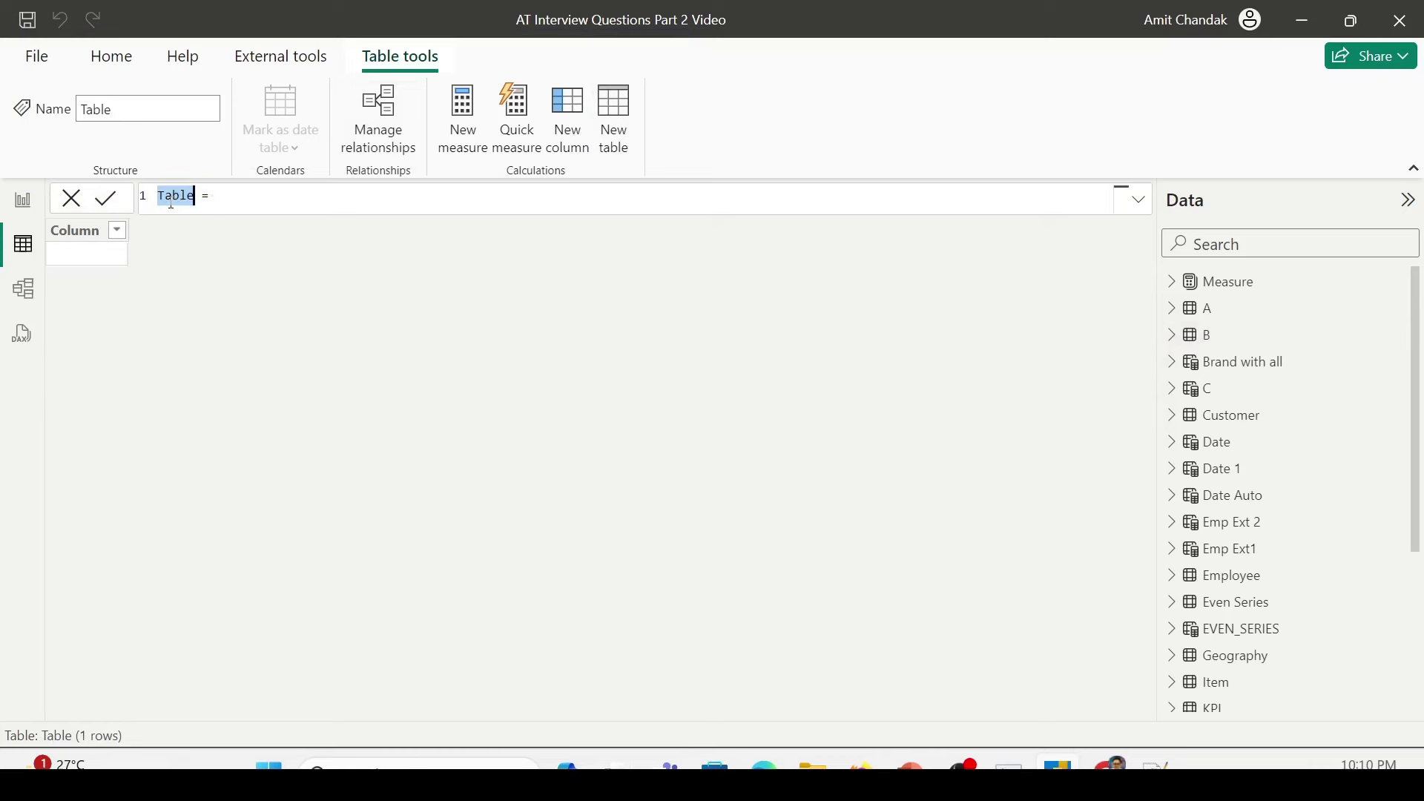
type("AppendTable")
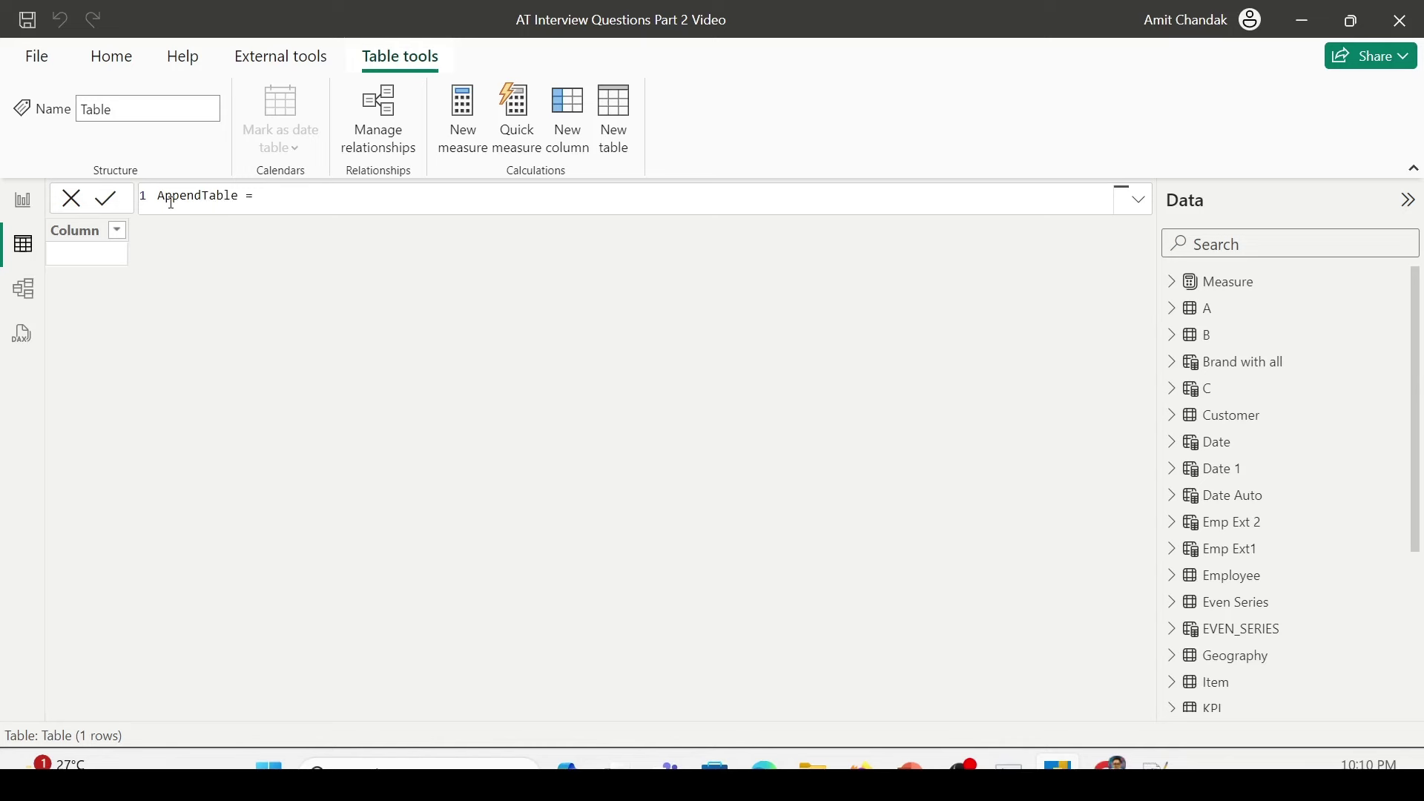
type(" = UNION(")
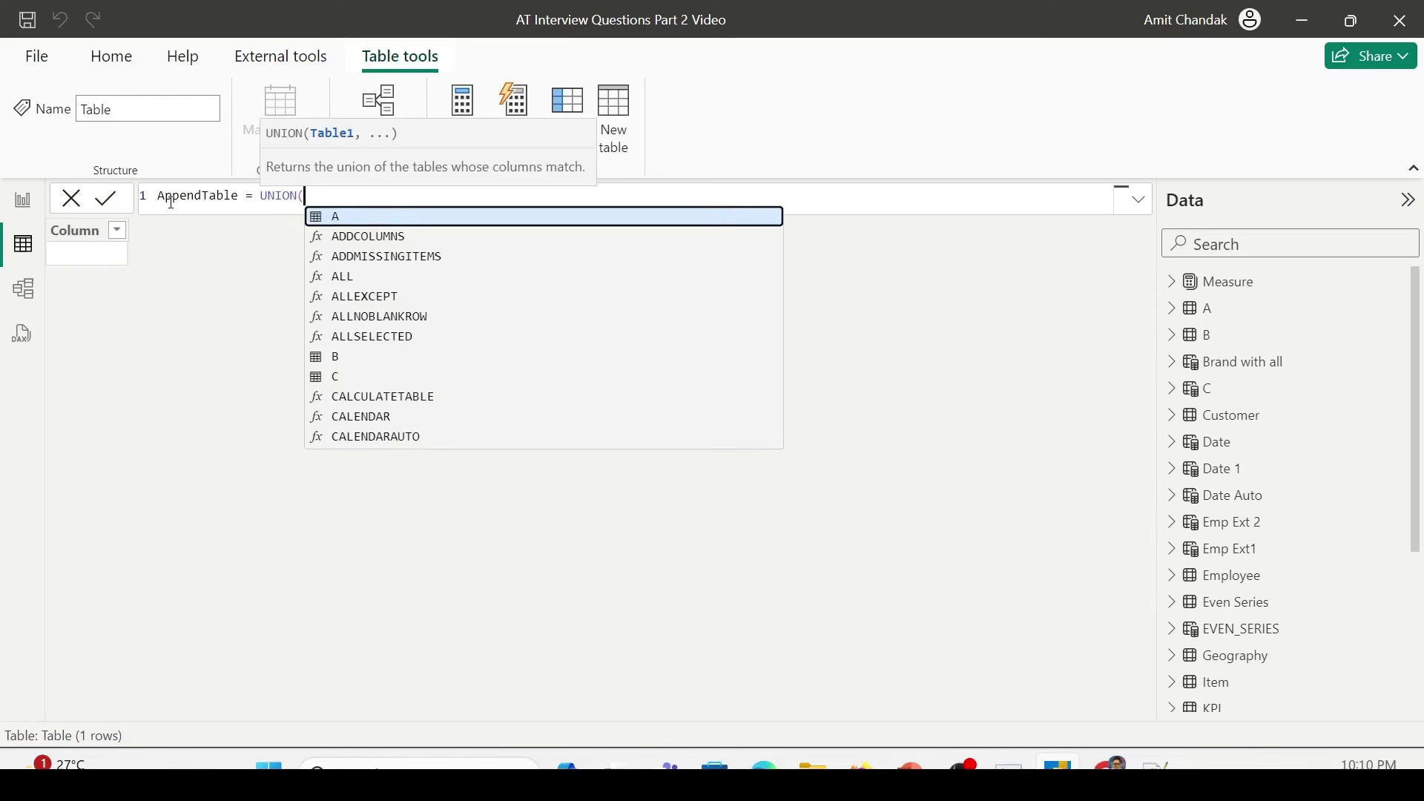
type("A")
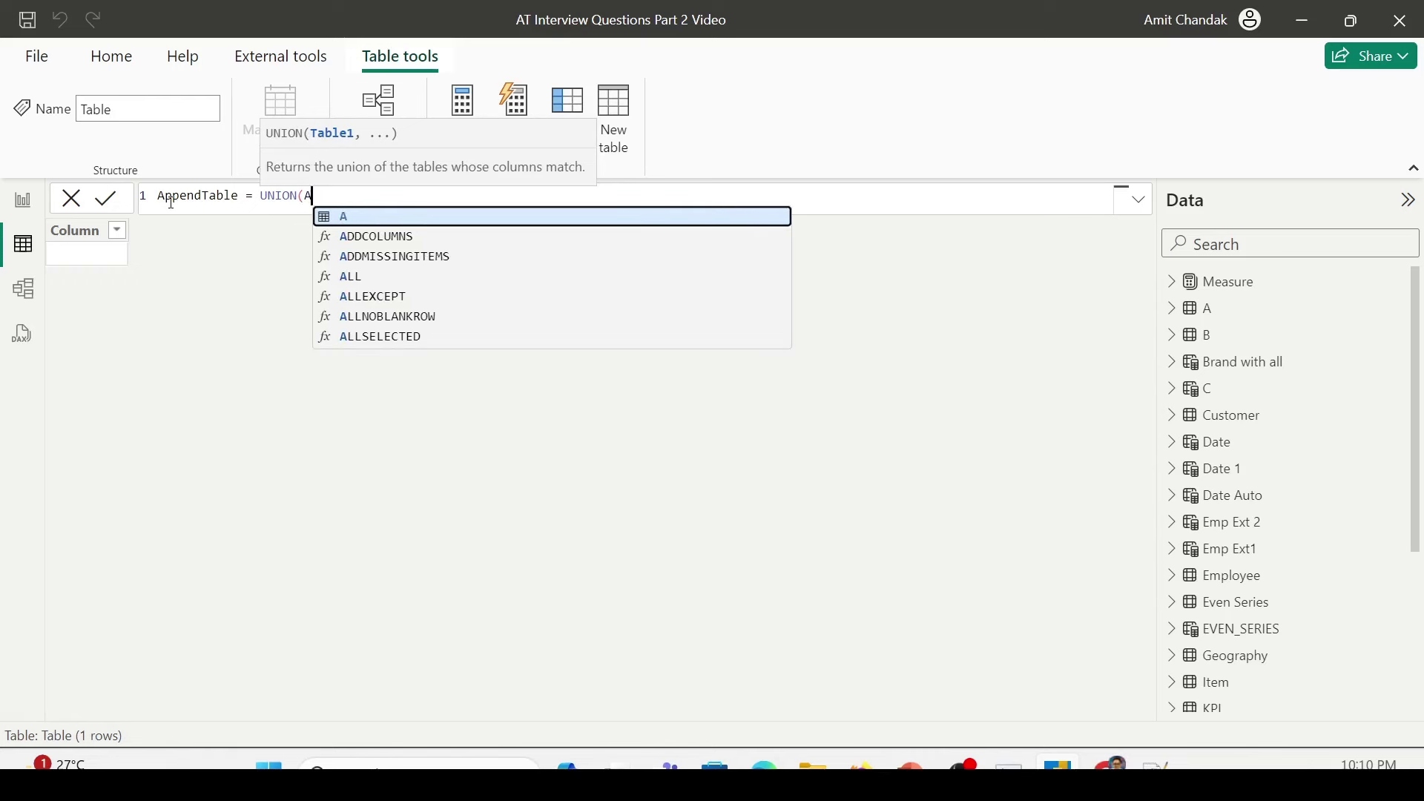
type(",B")
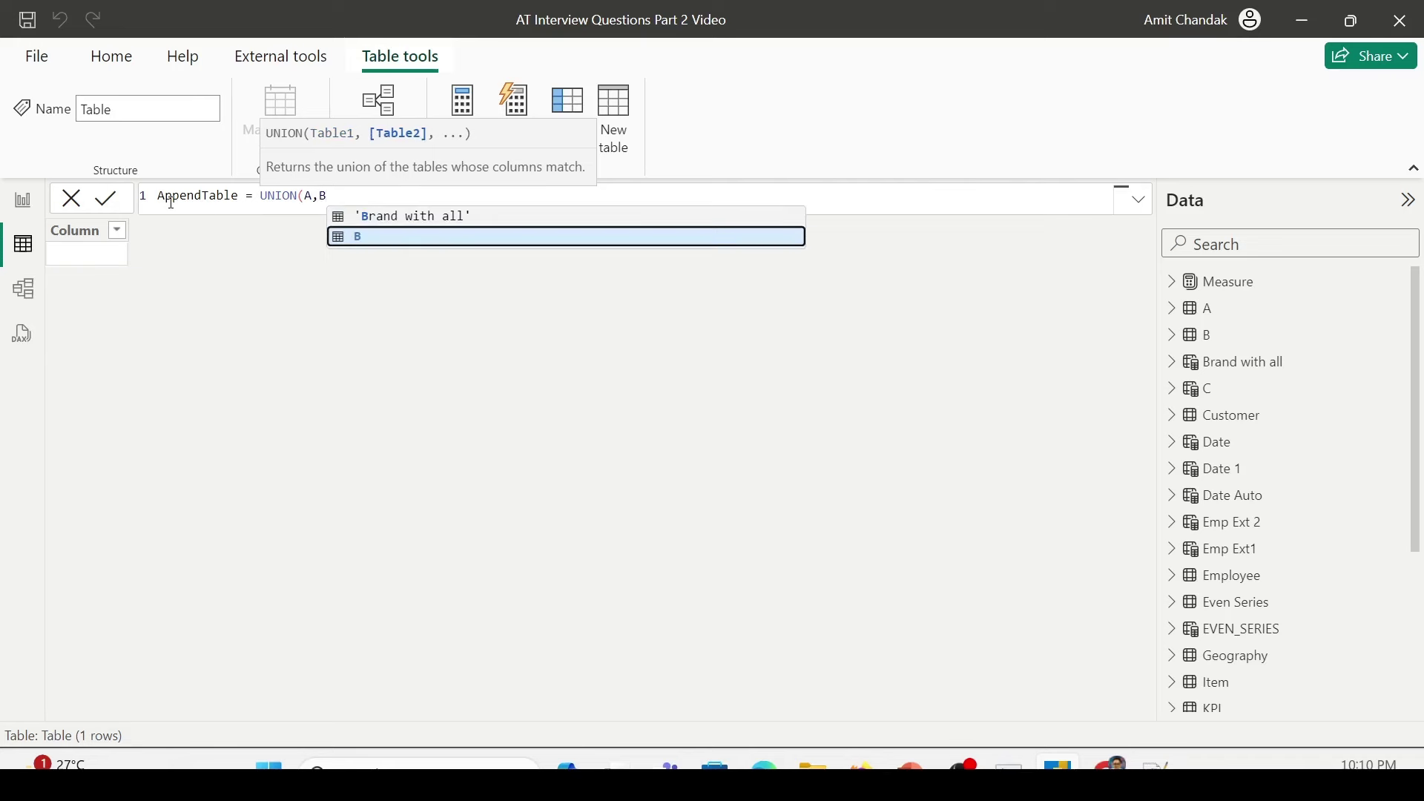
type(")")
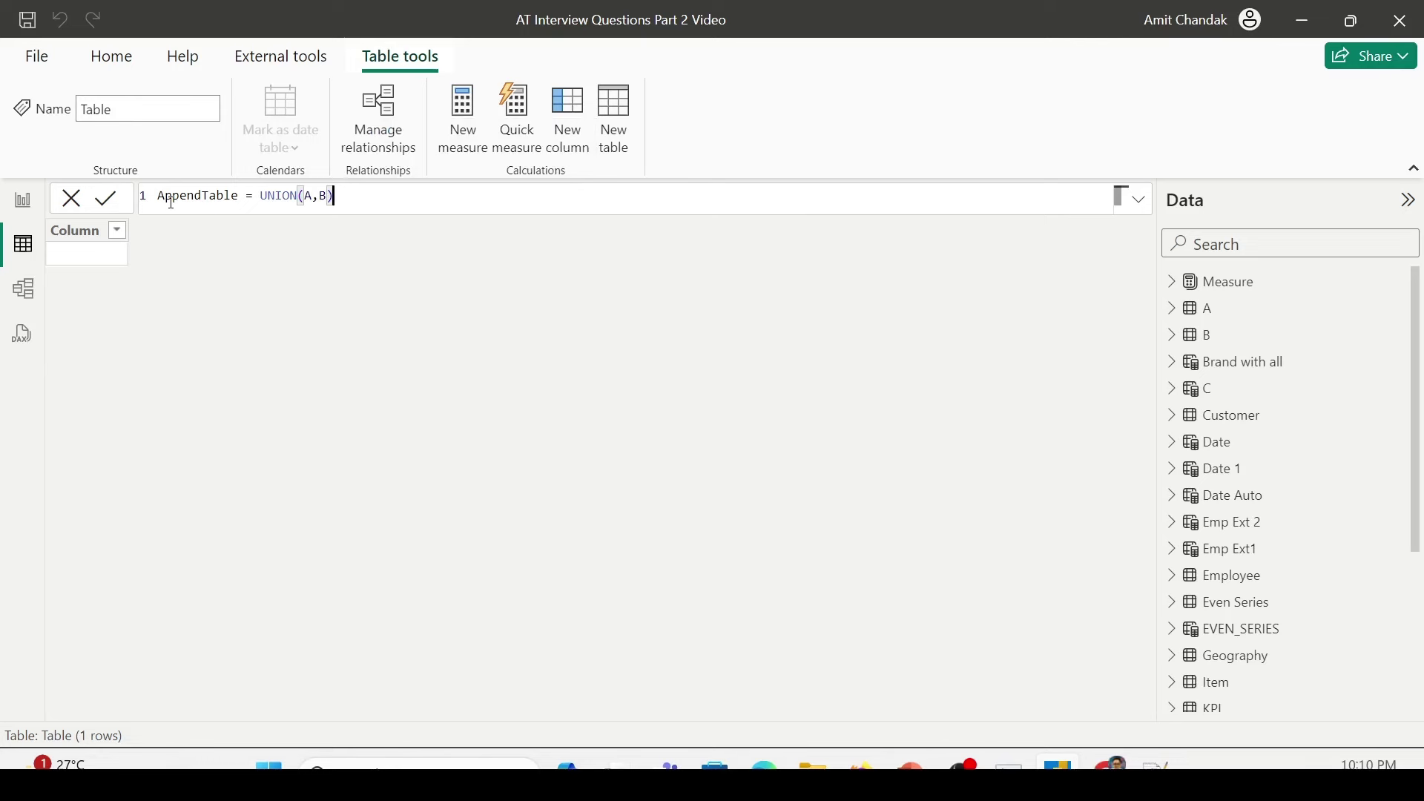
key("Return")
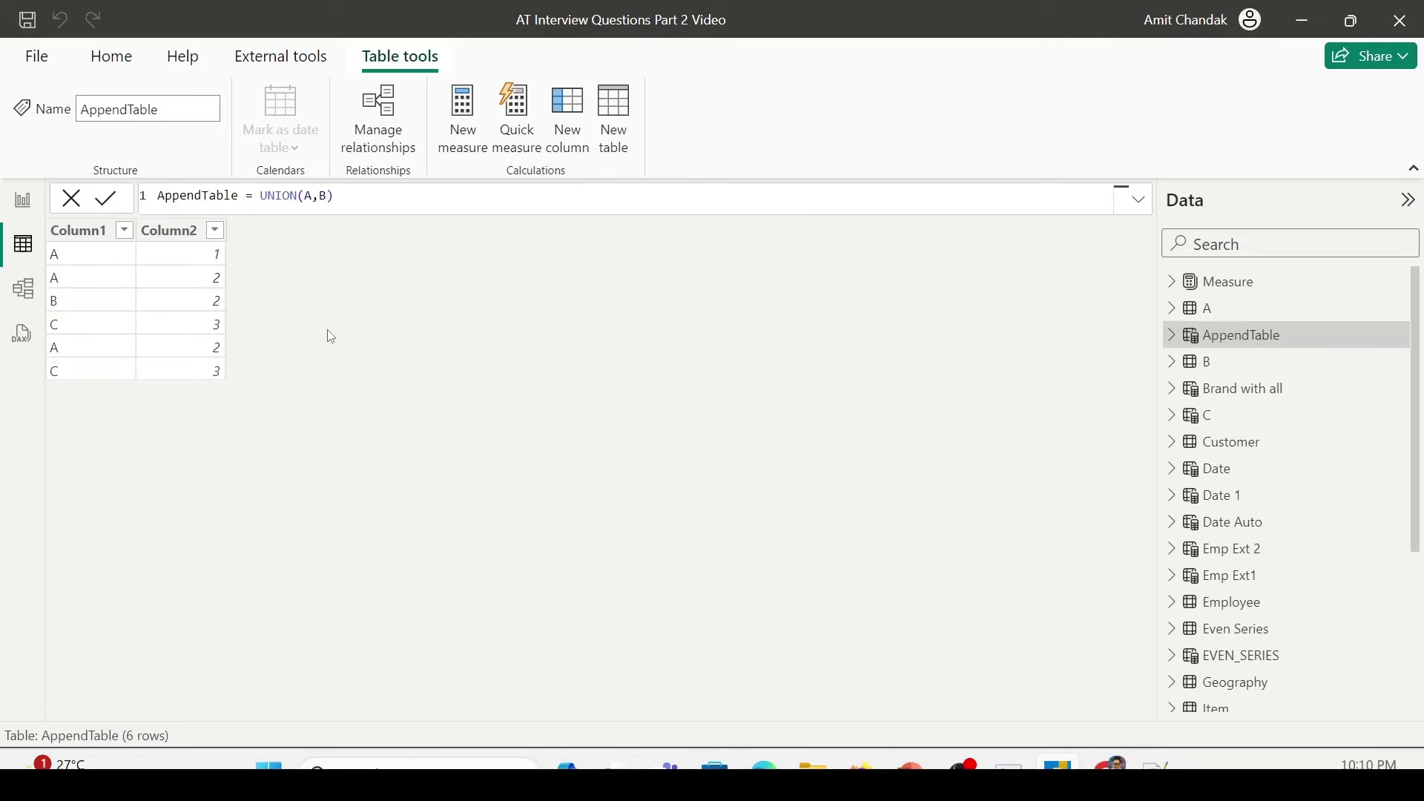
mouse_move(40, 229)
left_mouse_down()
mouse_move(149, 318)
mouse_move(222, 332)
mouse_move(222, 309)
mouse_move(229, 336)
left_mouse_up()
left_click_drag(49, 348, 241, 395)
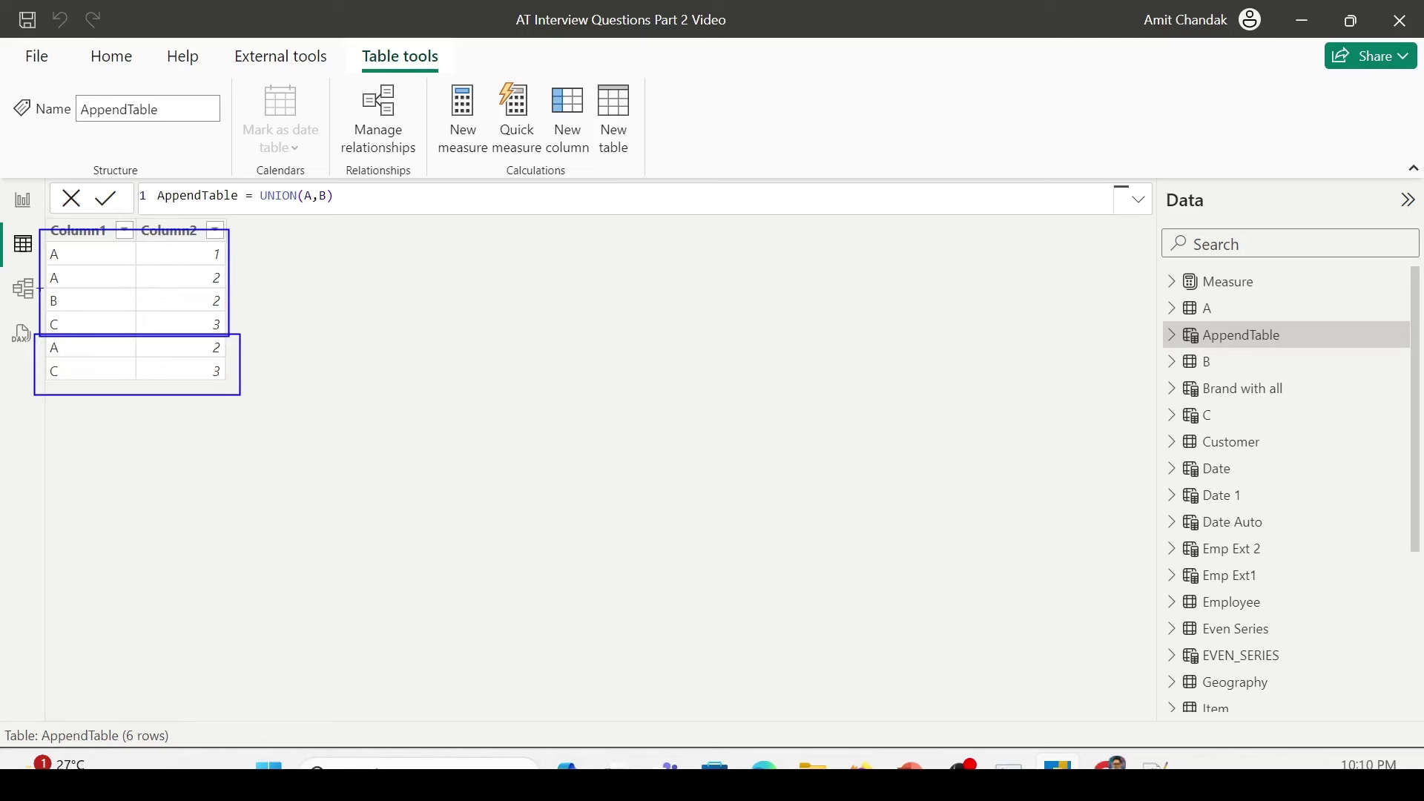
mouse_move(38, 263)
left_mouse_down()
mouse_move(109, 288)
mouse_move(235, 298)
mouse_move(232, 286)
left_mouse_up()
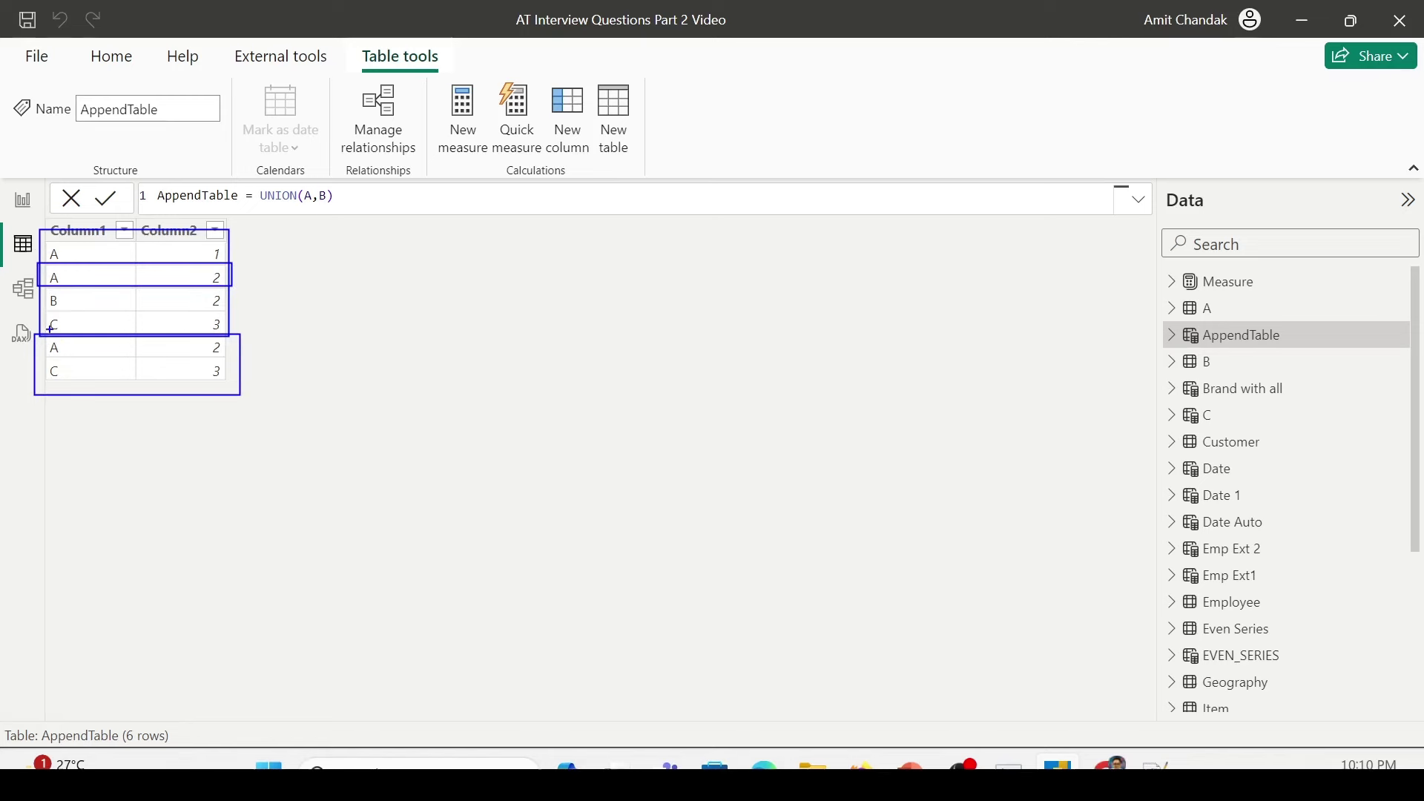
left_click_drag(48, 312, 245, 339)
left_click_drag(45, 342, 226, 356)
left_click_drag(43, 359, 229, 380)
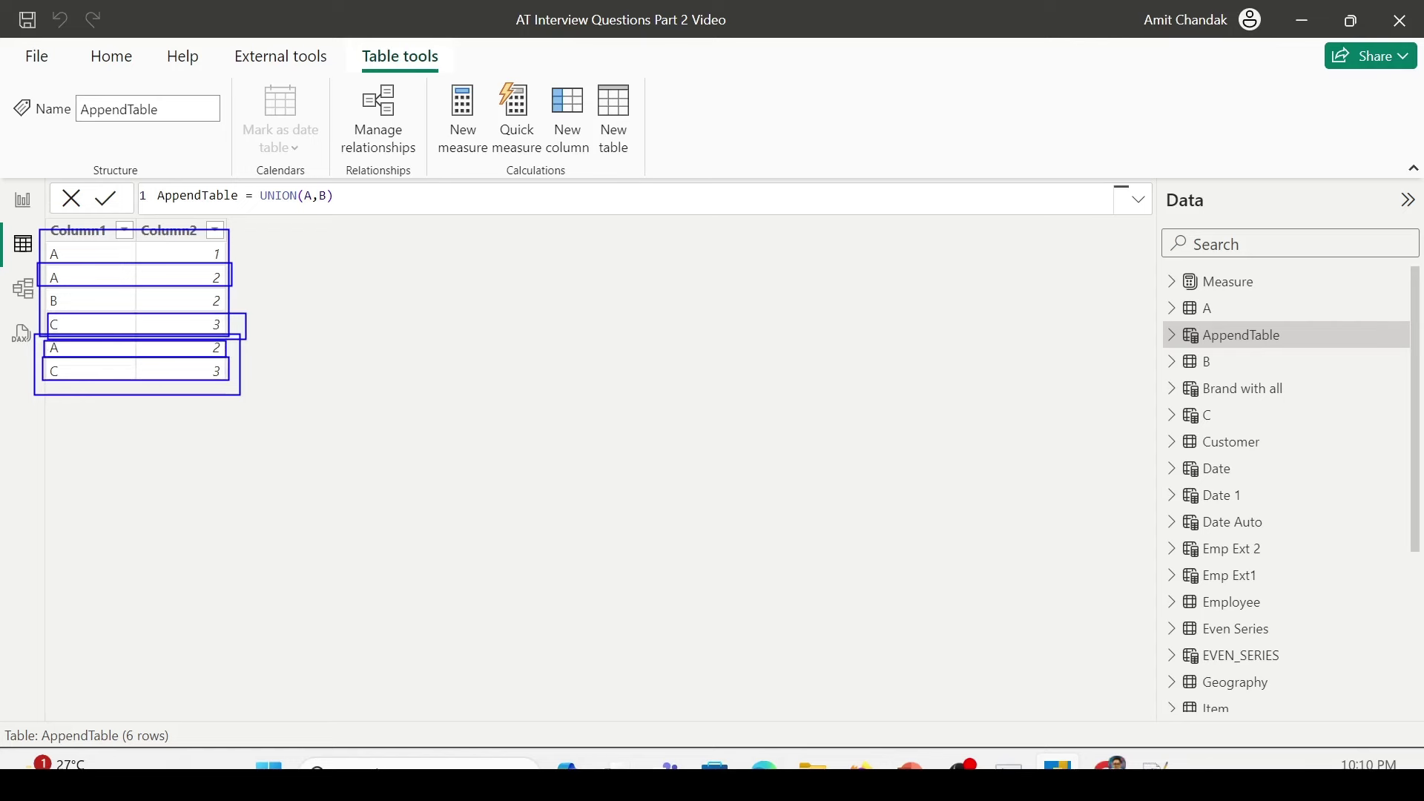
key("Escape")
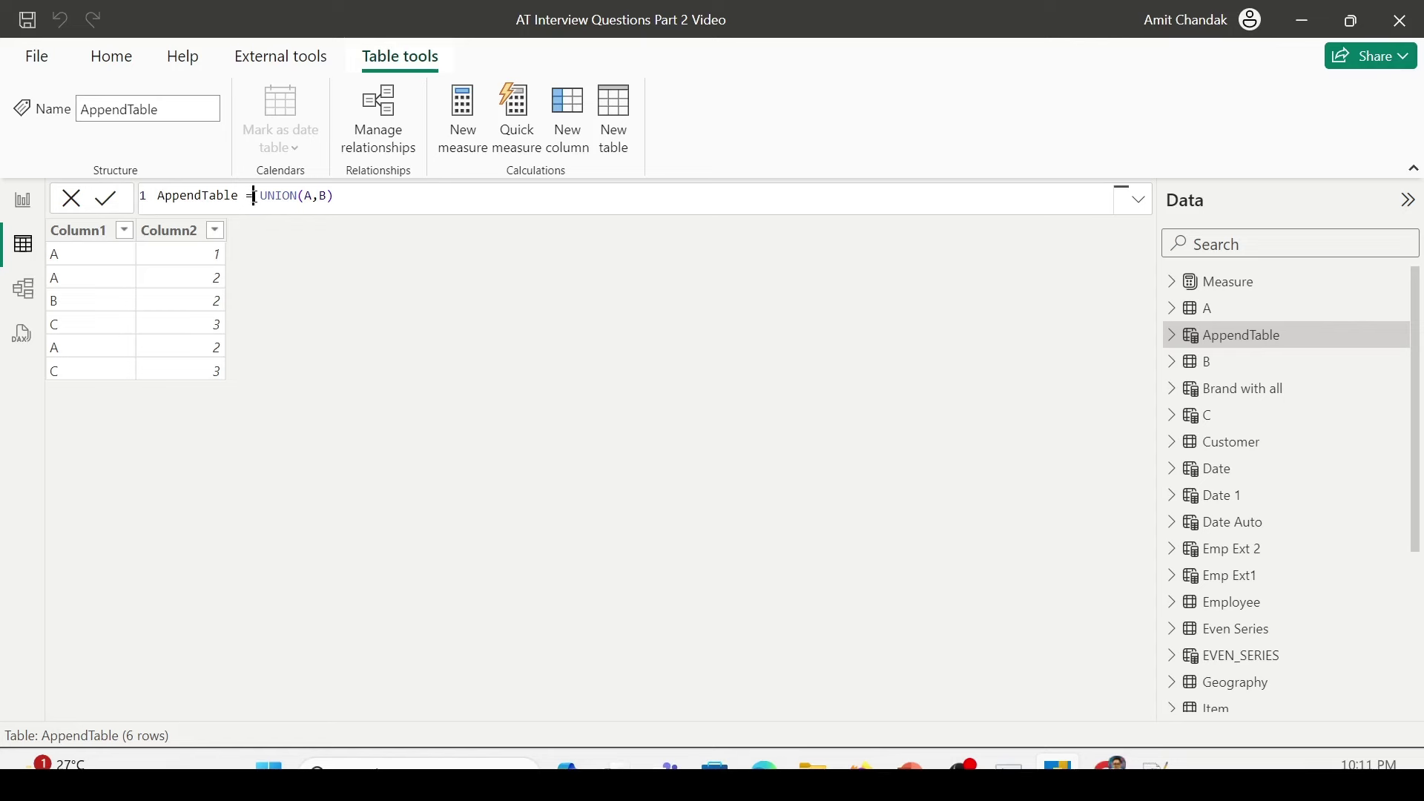
Step: Redefine AppendTable as DISTINCT(UNION(A,B)), leaving rows A–1, A–2, B–2, C–3
double_click(260, 197)
type("dis")
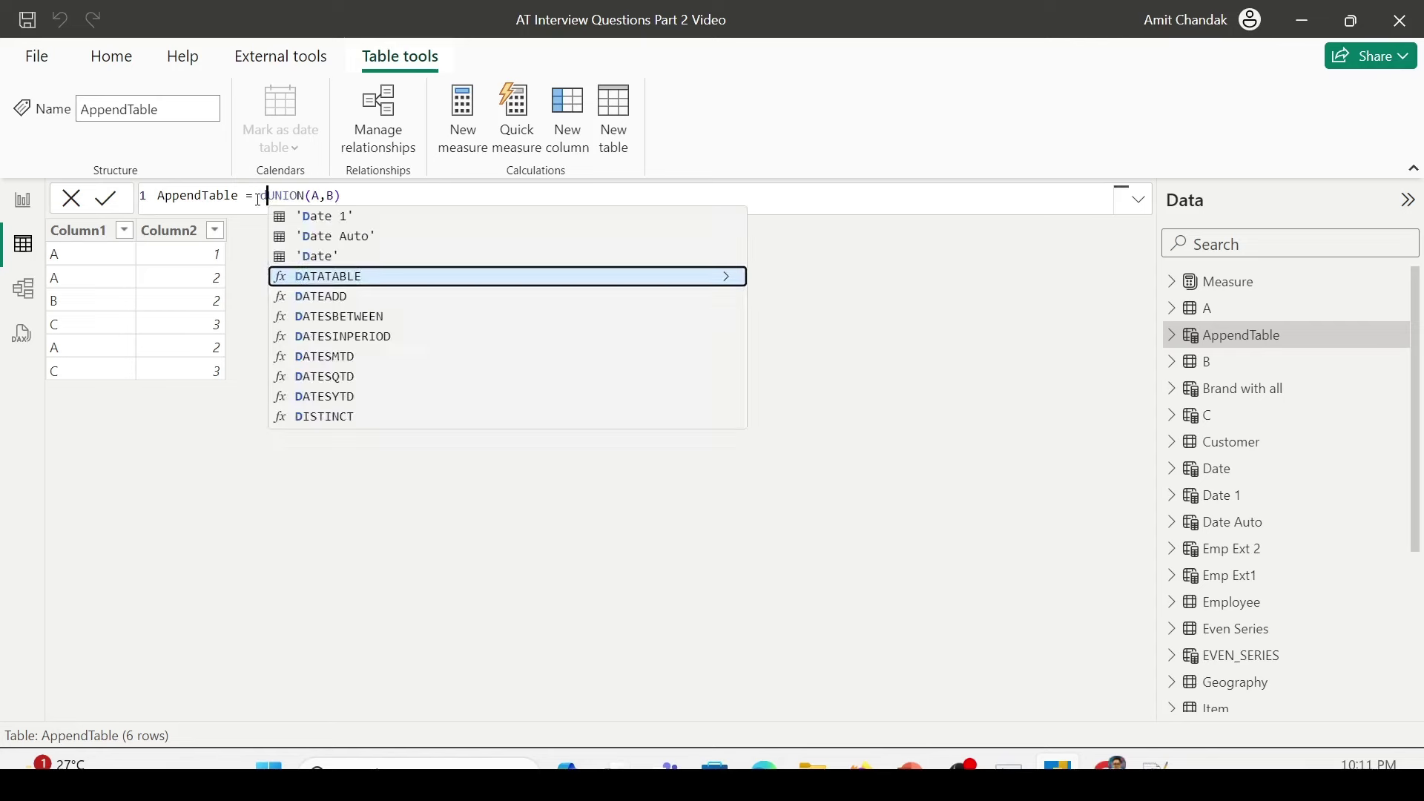
key("Tab")
key("Escape")
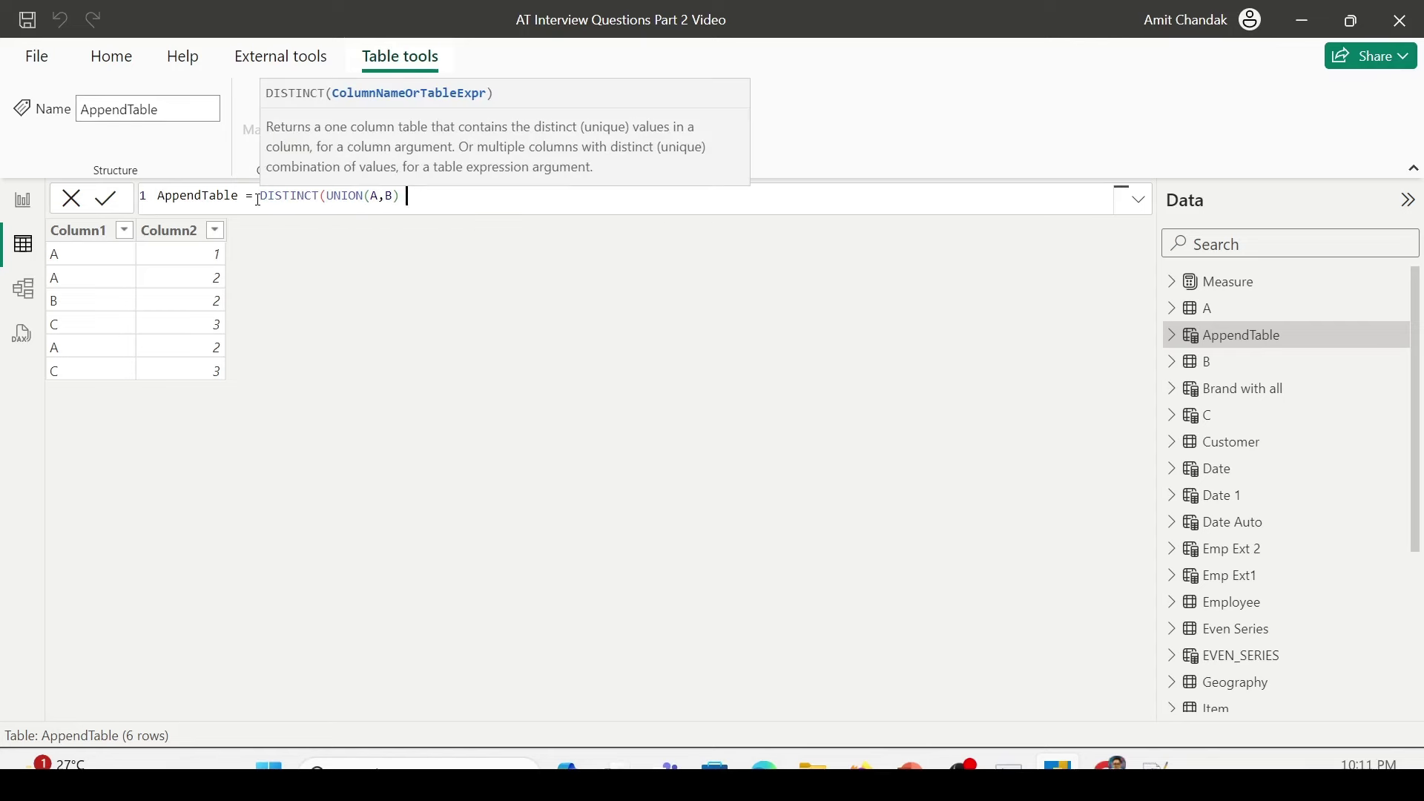
type(")")
key("Return")
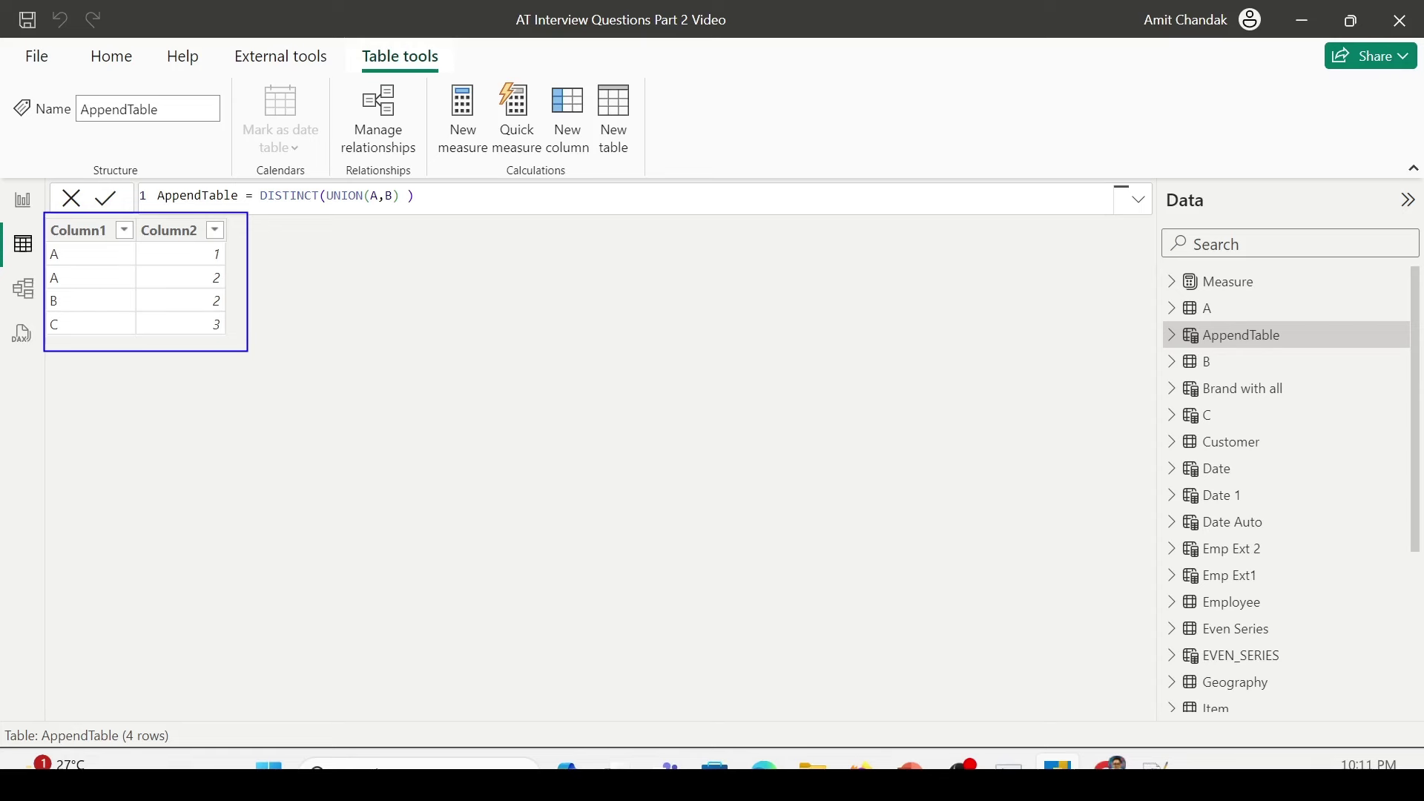
Step: Check tables A and B, then begin a new Cat table as UNION(DISTINCT(A[Column1])
left_click(1209, 309)
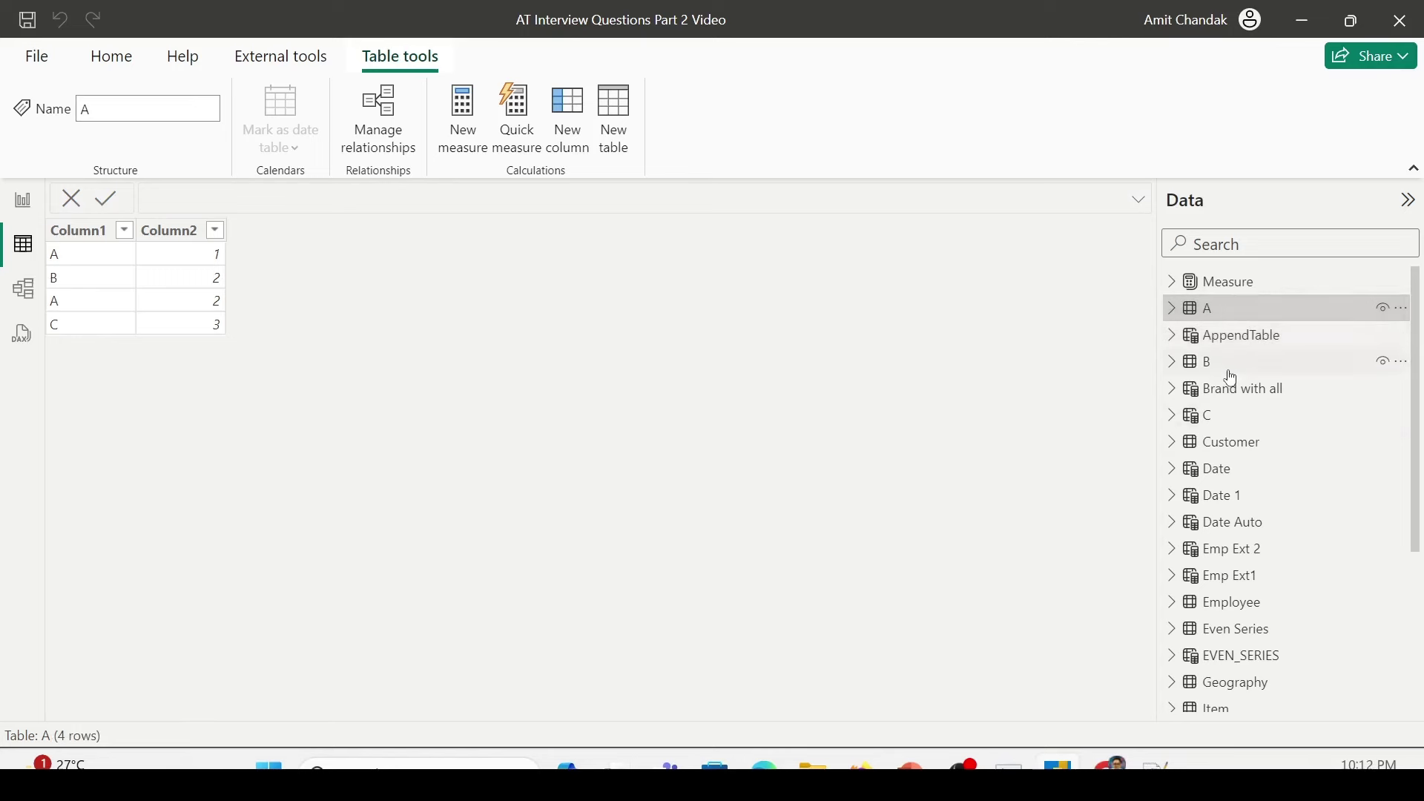
left_click(1228, 373)
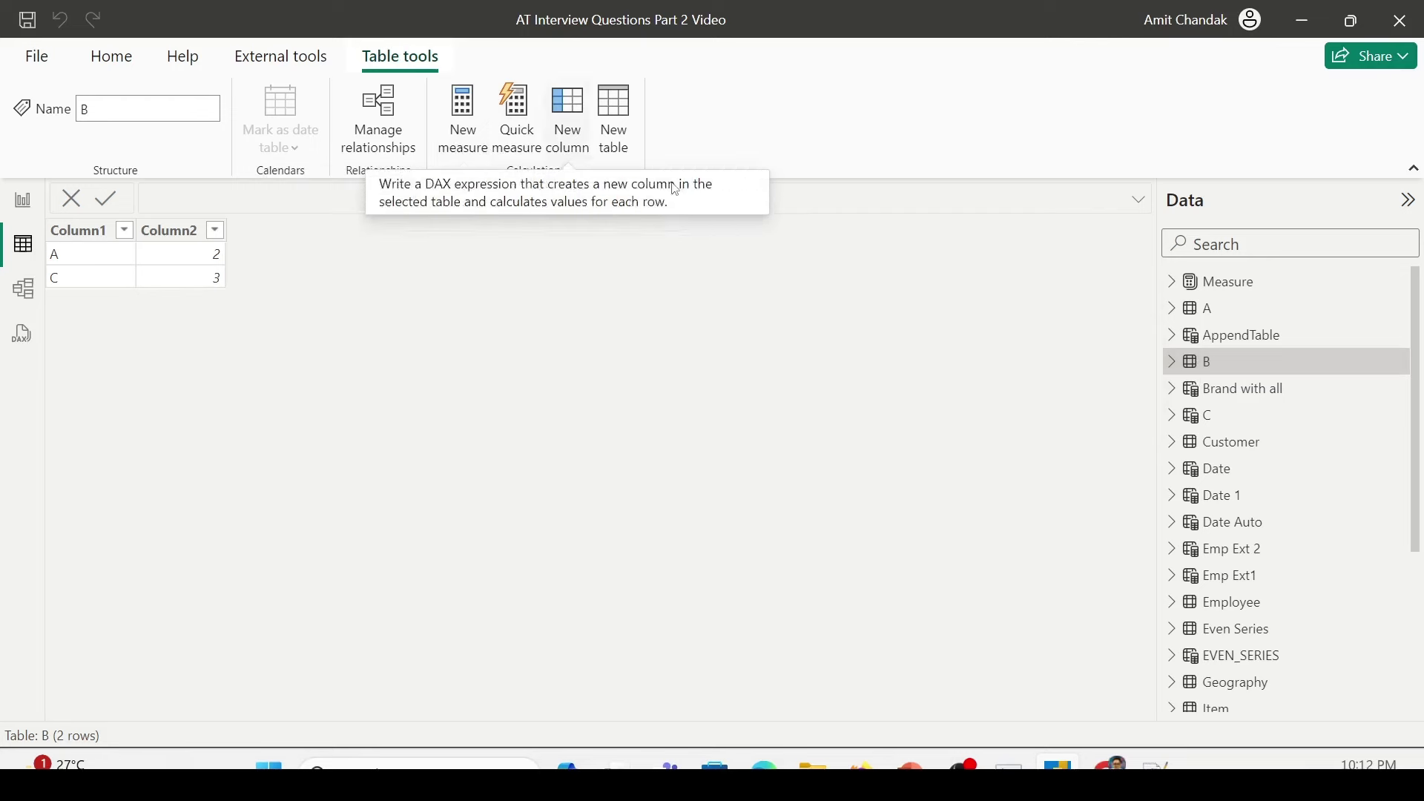
left_click(629, 138)
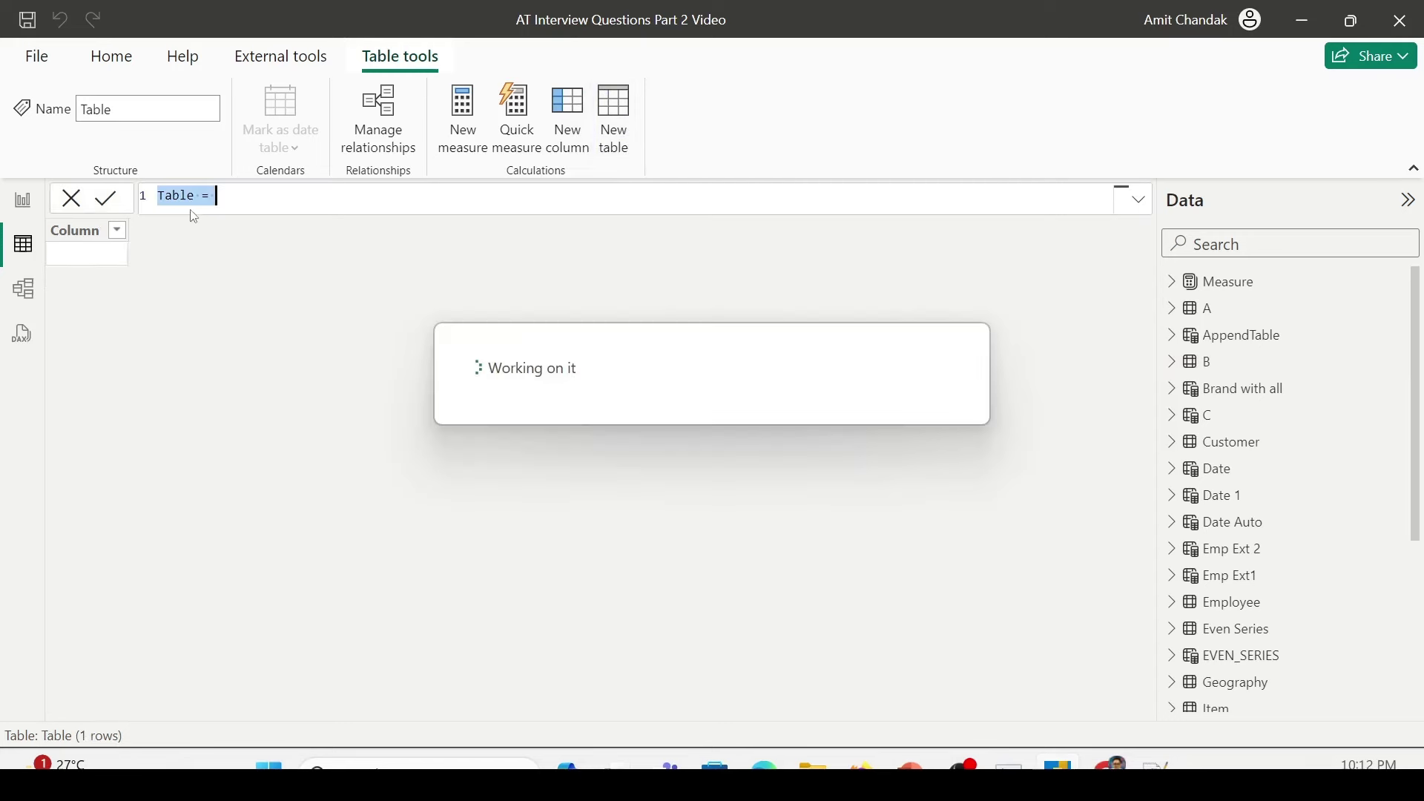
type("Cat")
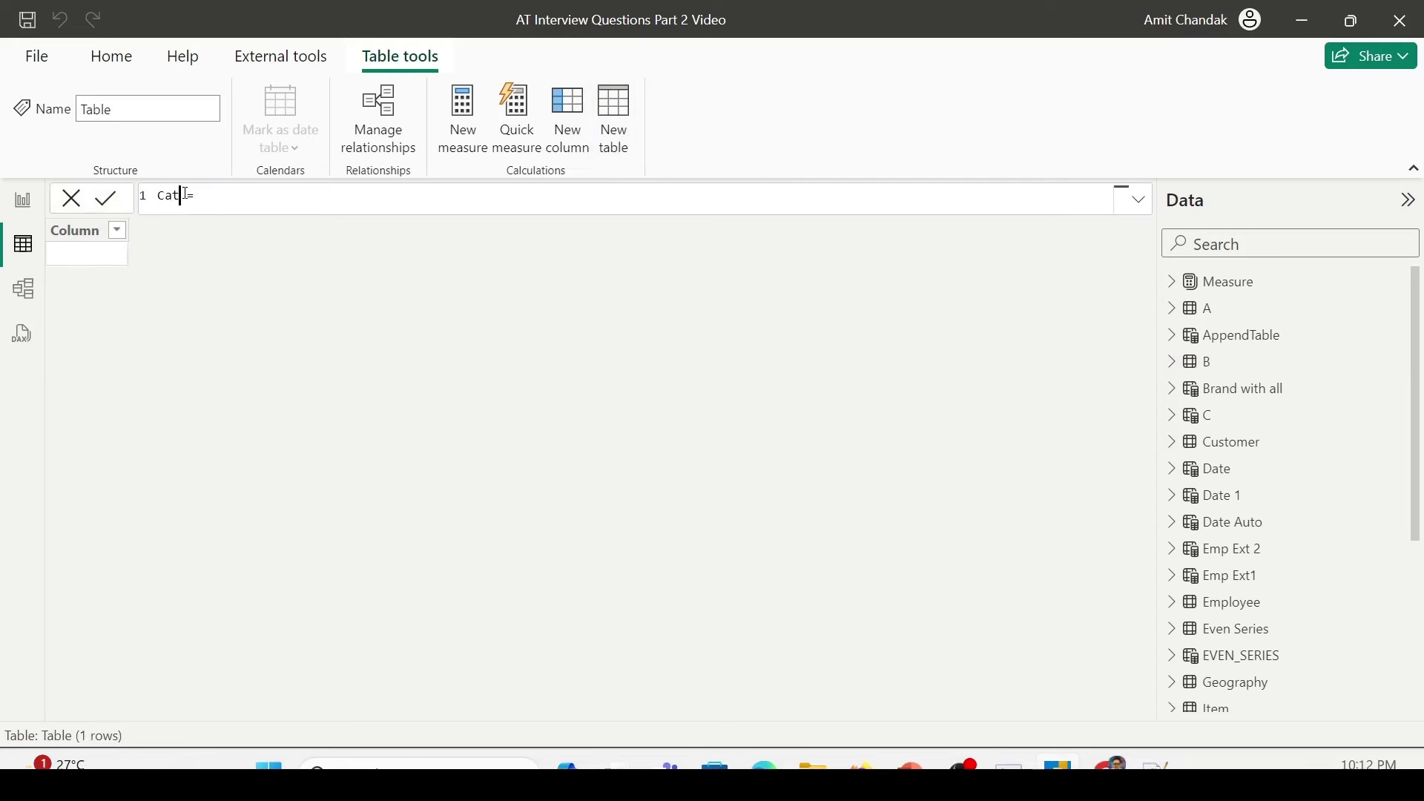
type(" un")
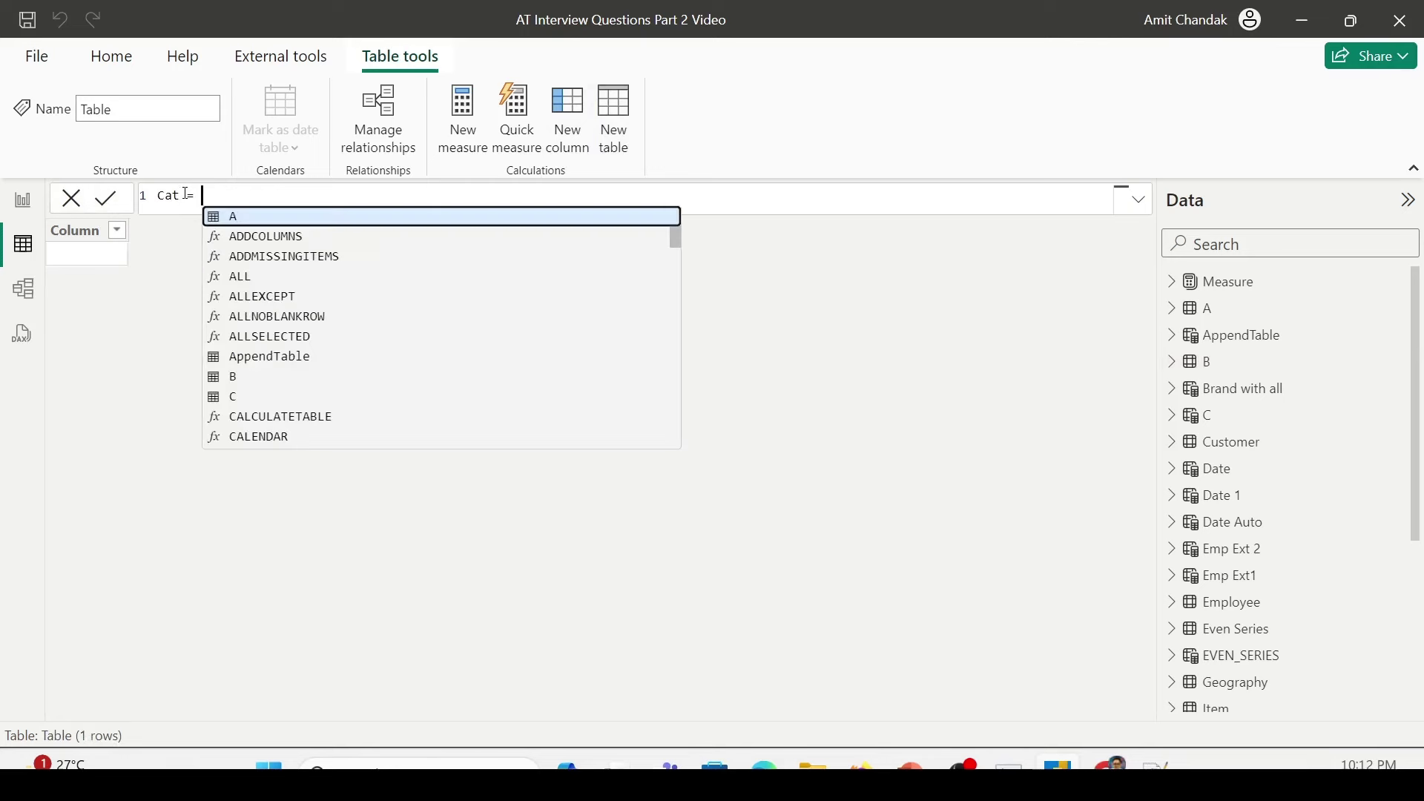
type("io")
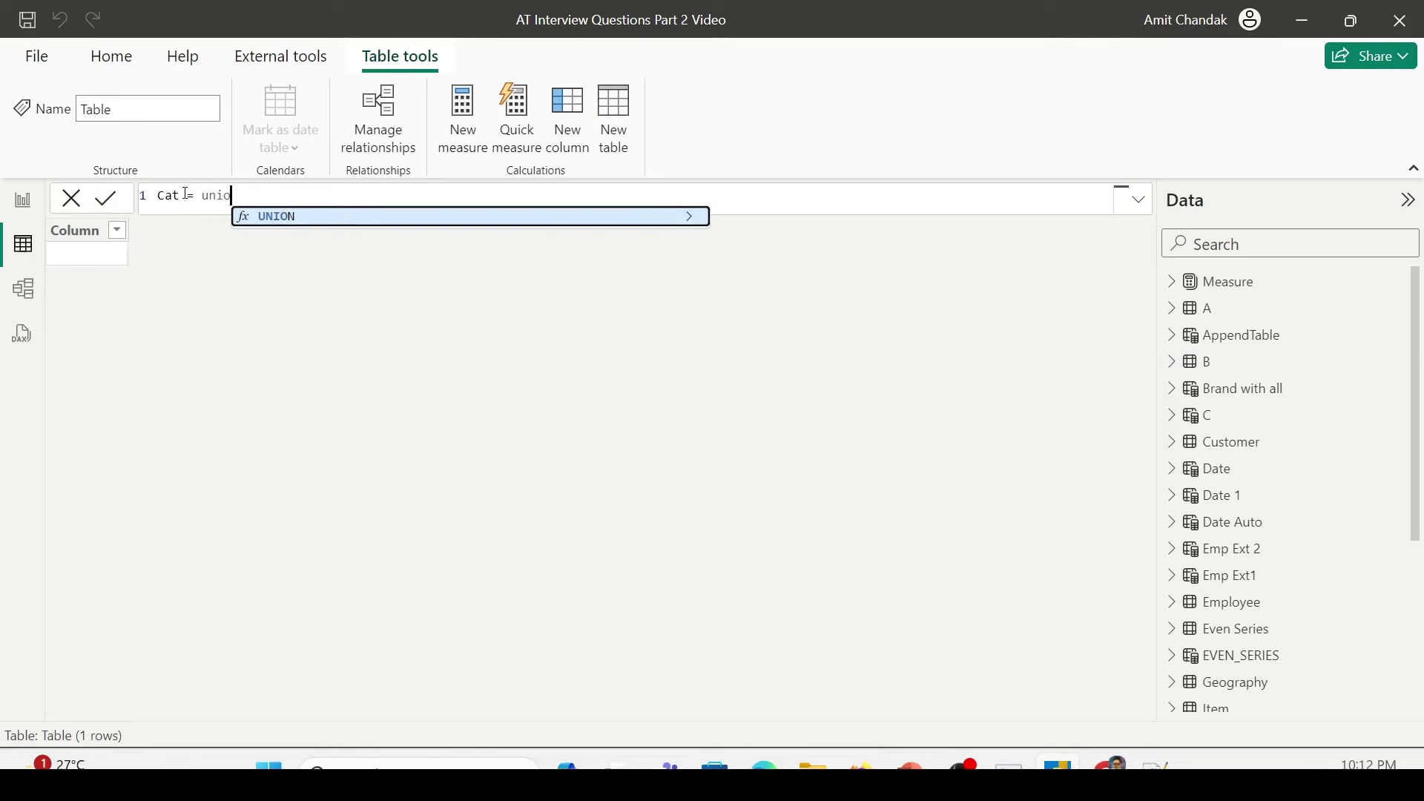
key("Tab")
type("dist")
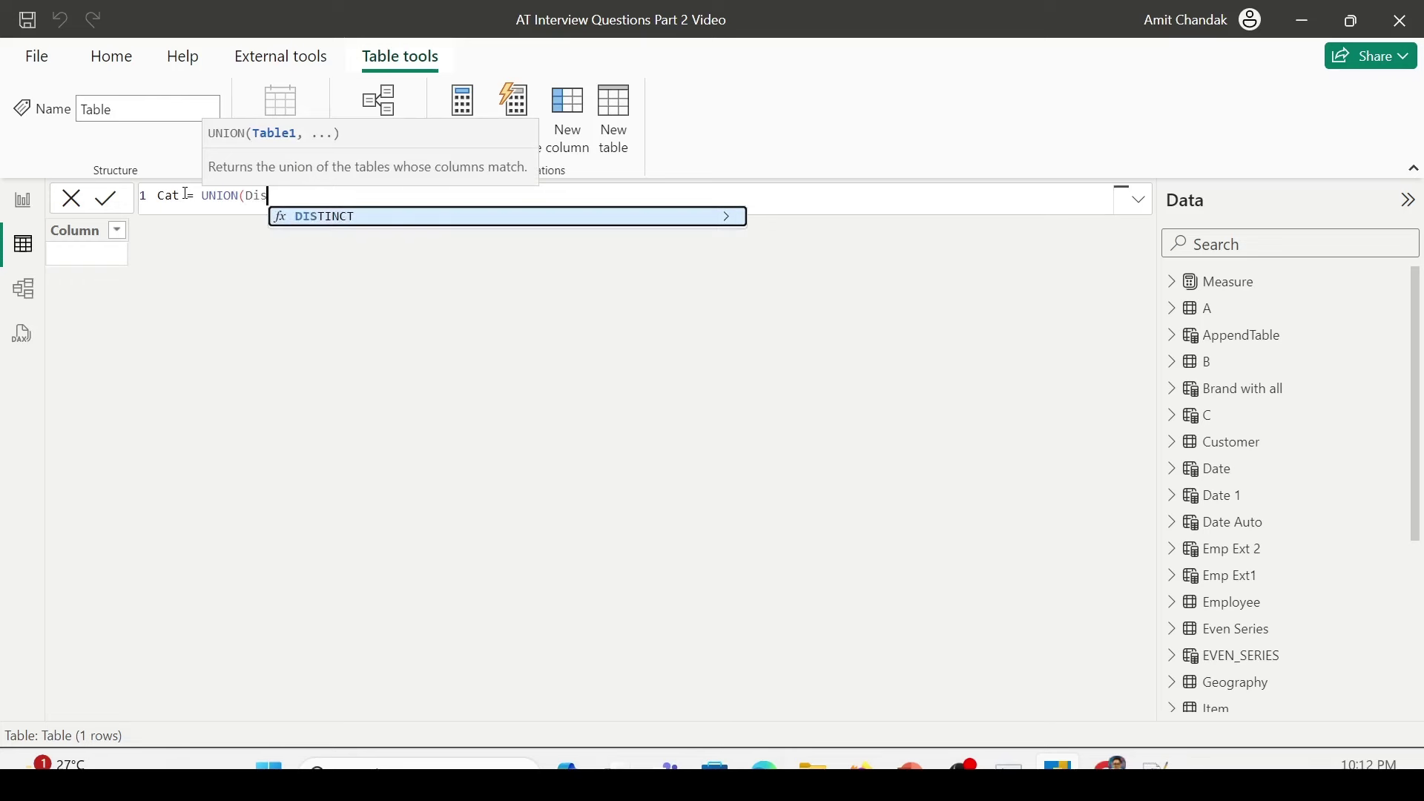
key("Tab")
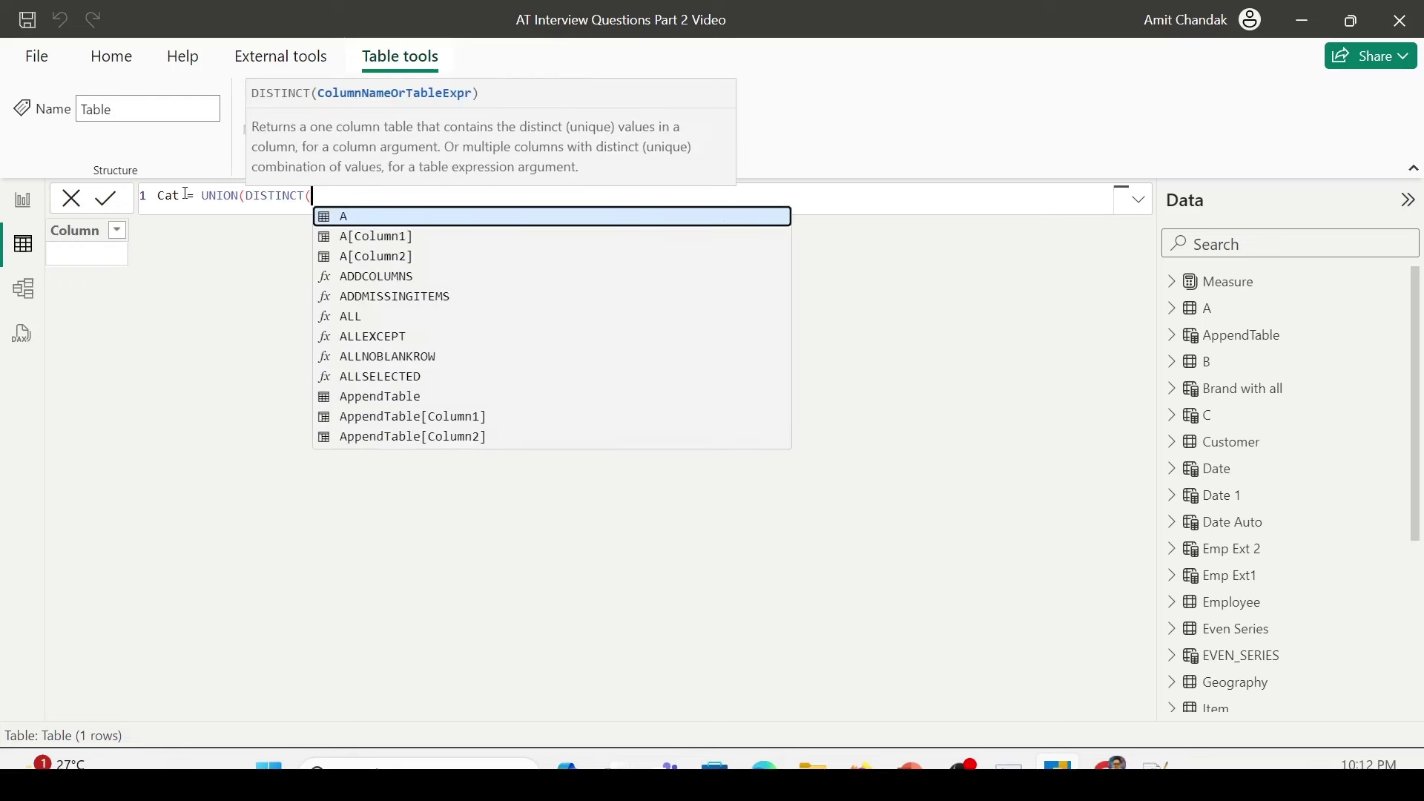
type("A[")
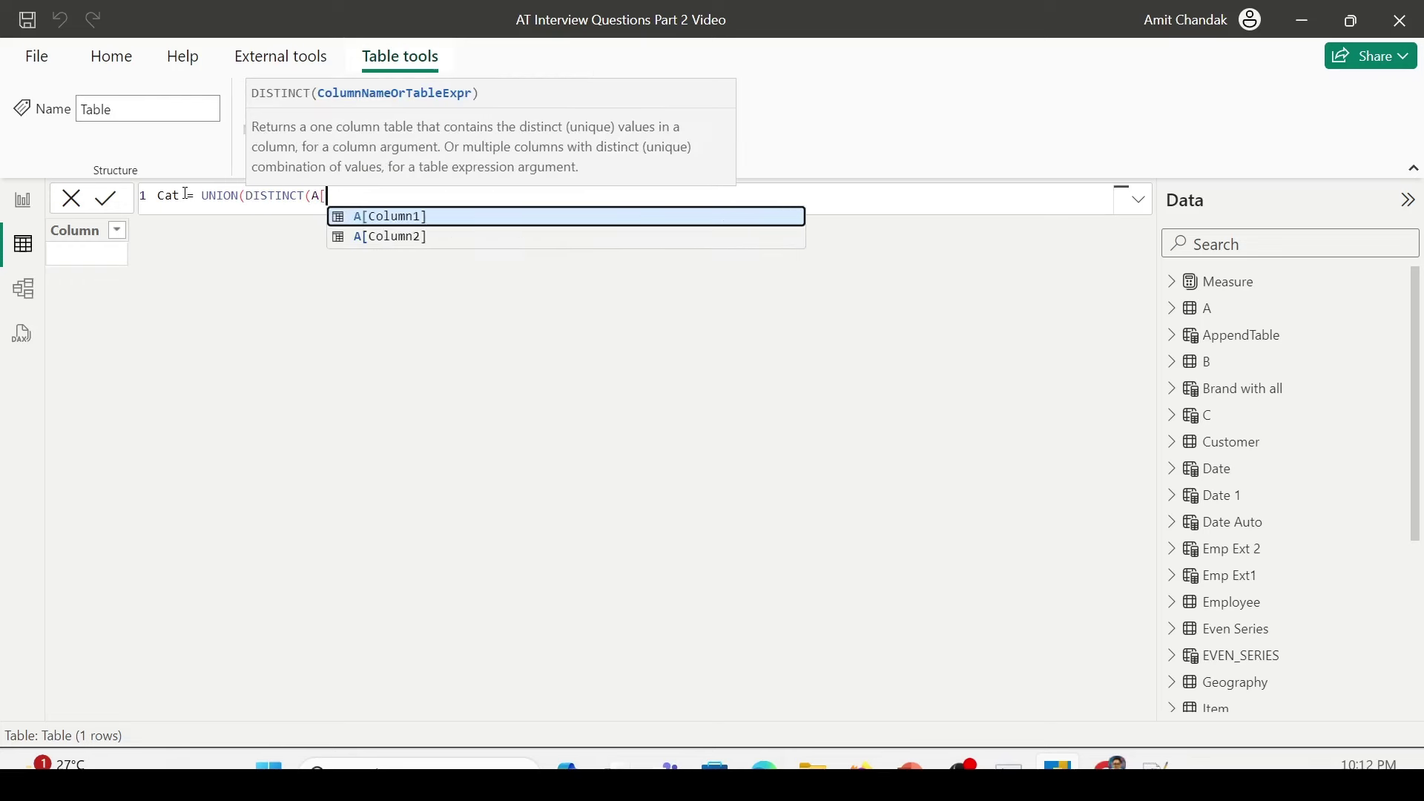
key("Tab")
Step: Add DISTINCT(B[Column1]) to the Cat formula and commit it, listing five rows
type("),dist")
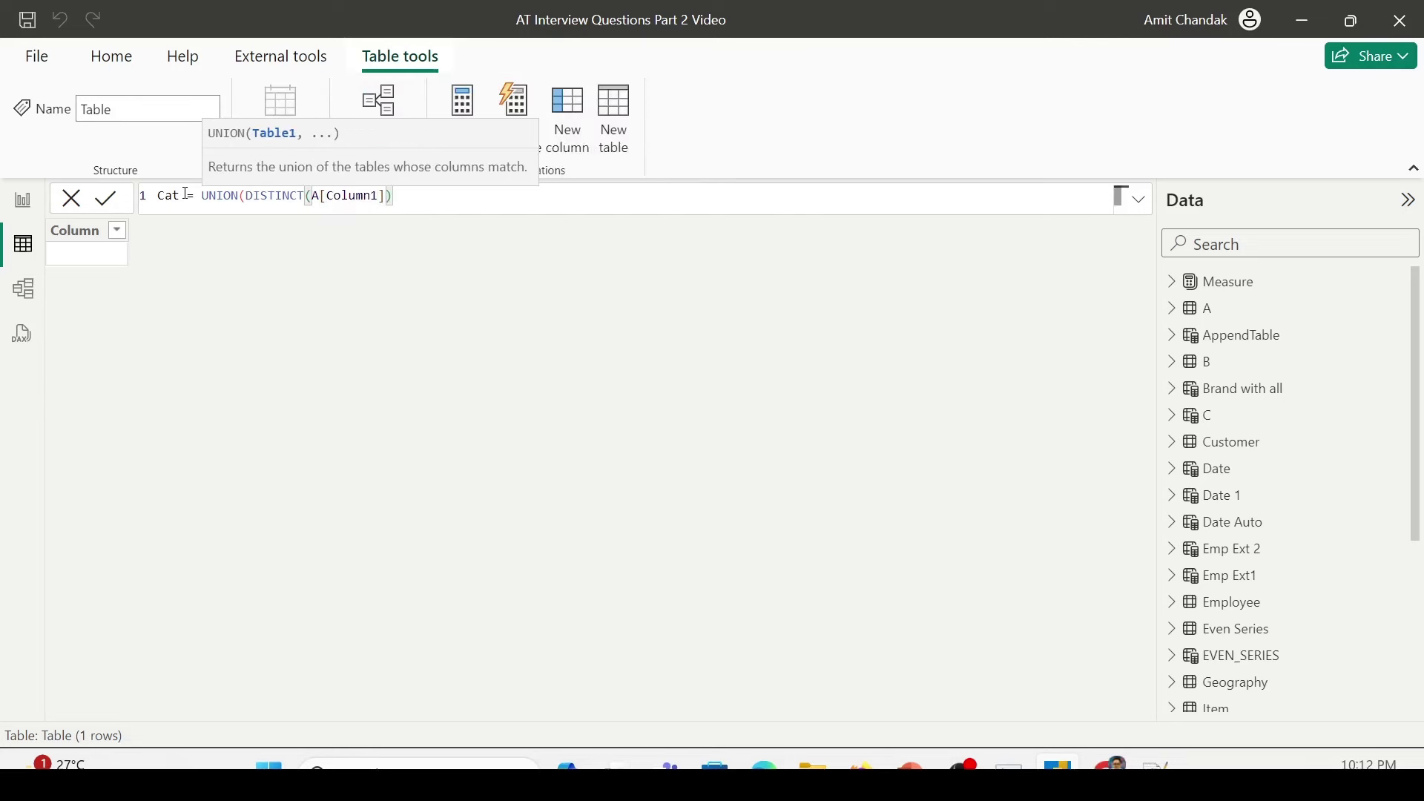
key("Tab")
type("B")
key("Down")
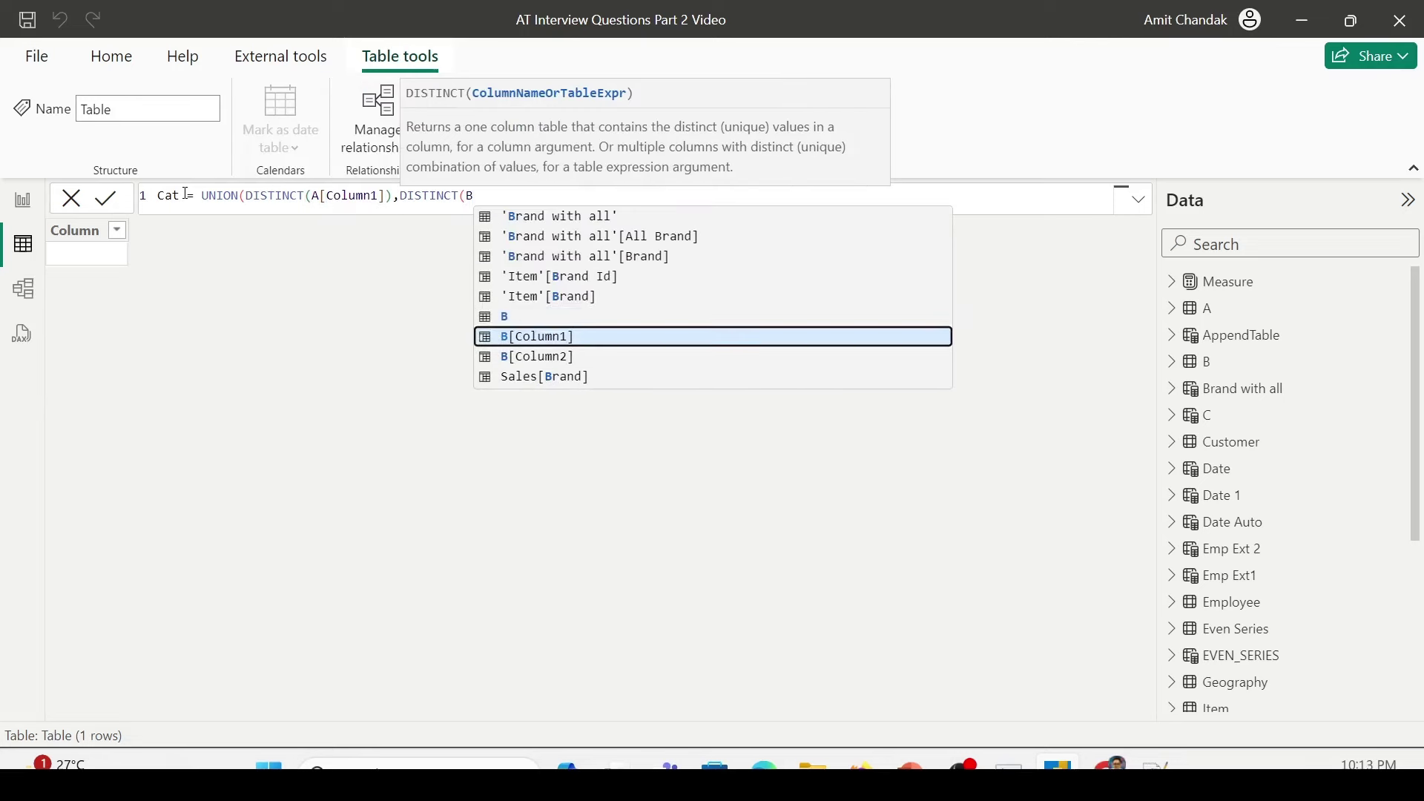
key("Tab")
type("))")
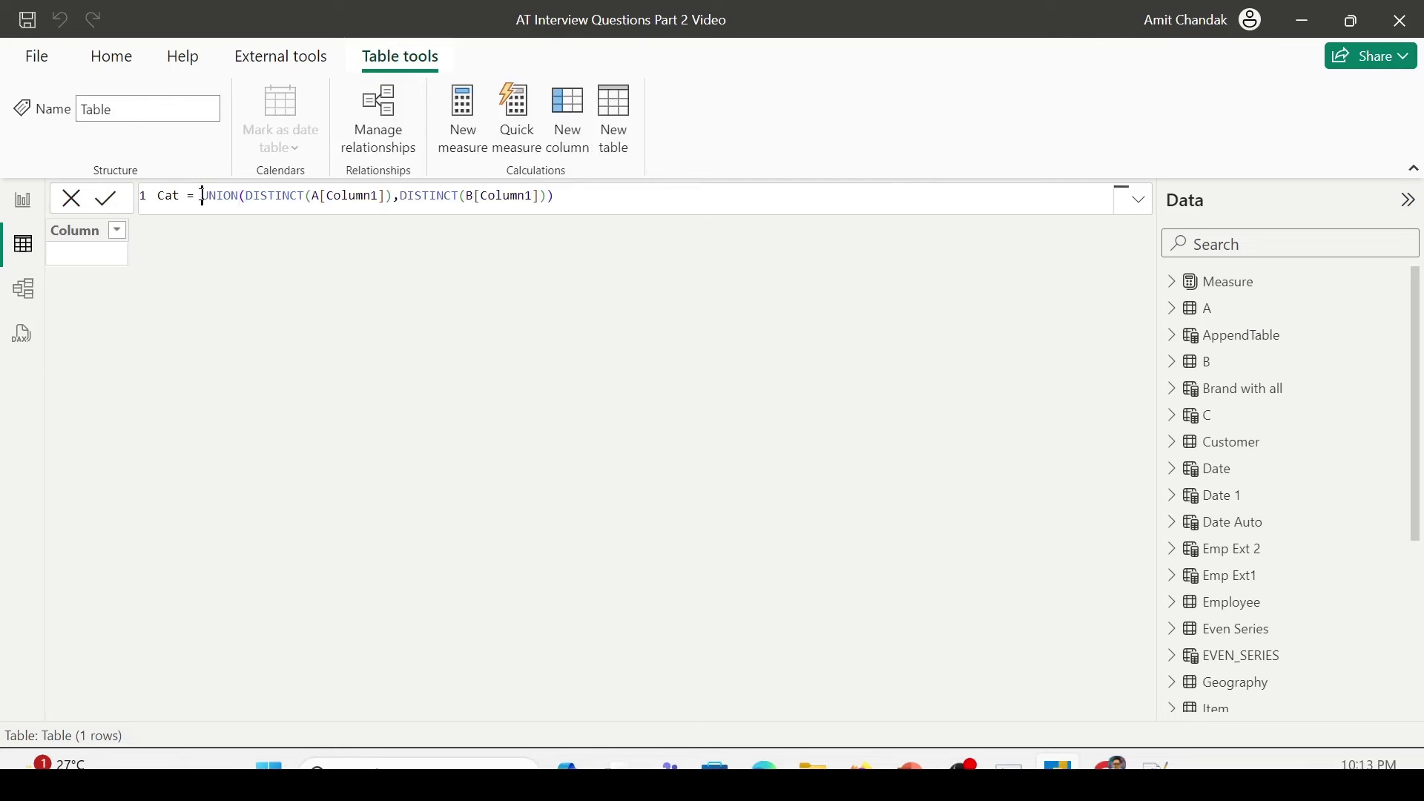
double_click(202, 195)
key("ctrl+space")
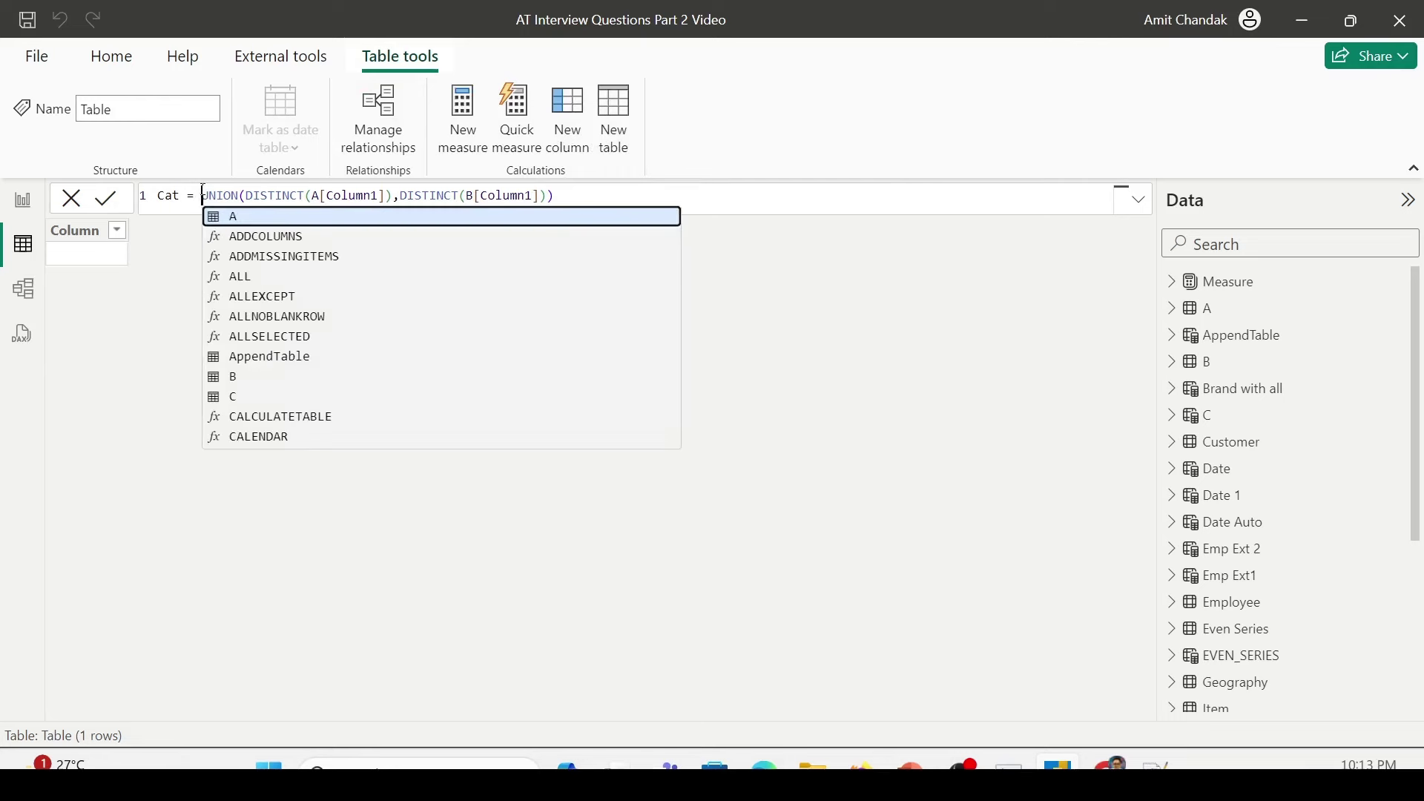
key("Escape")
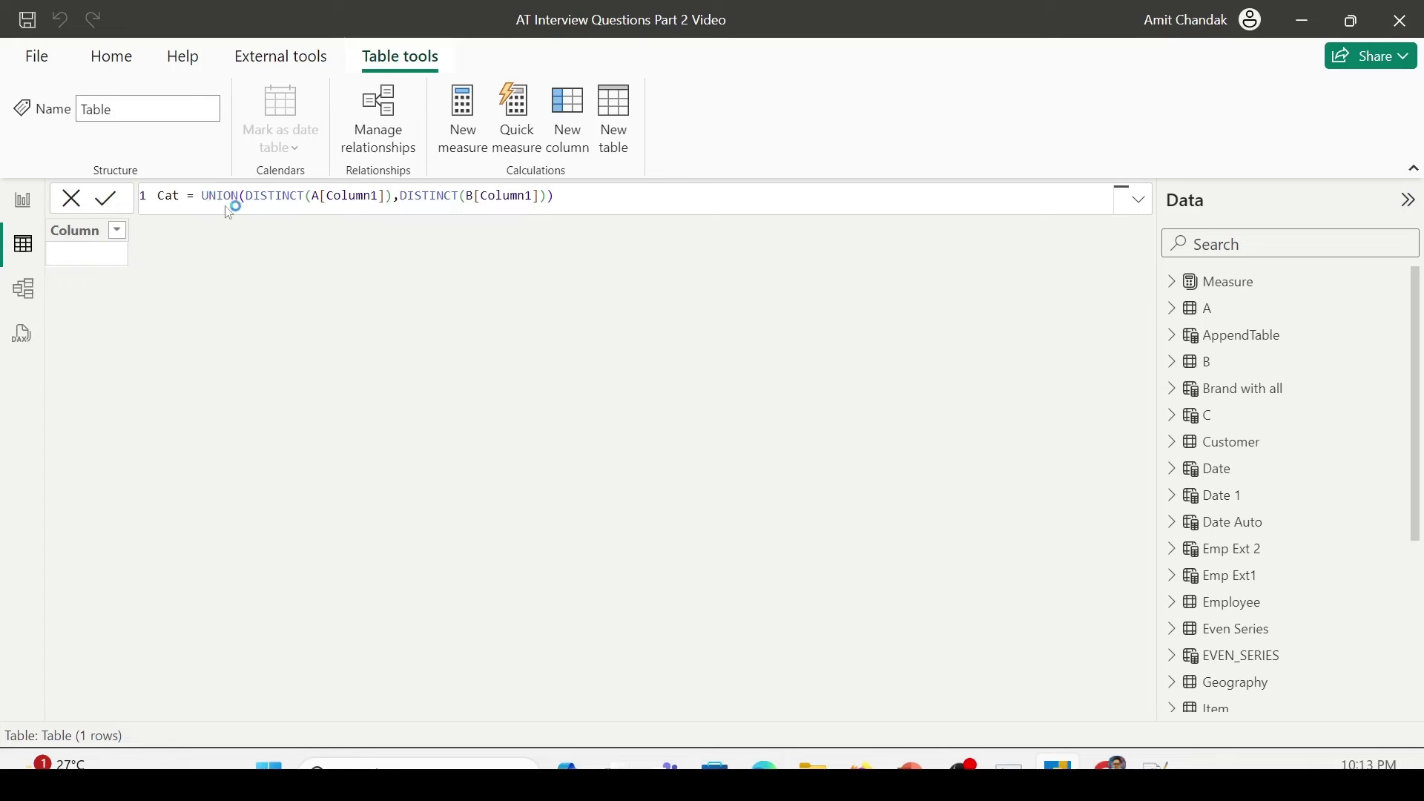
key("Return")
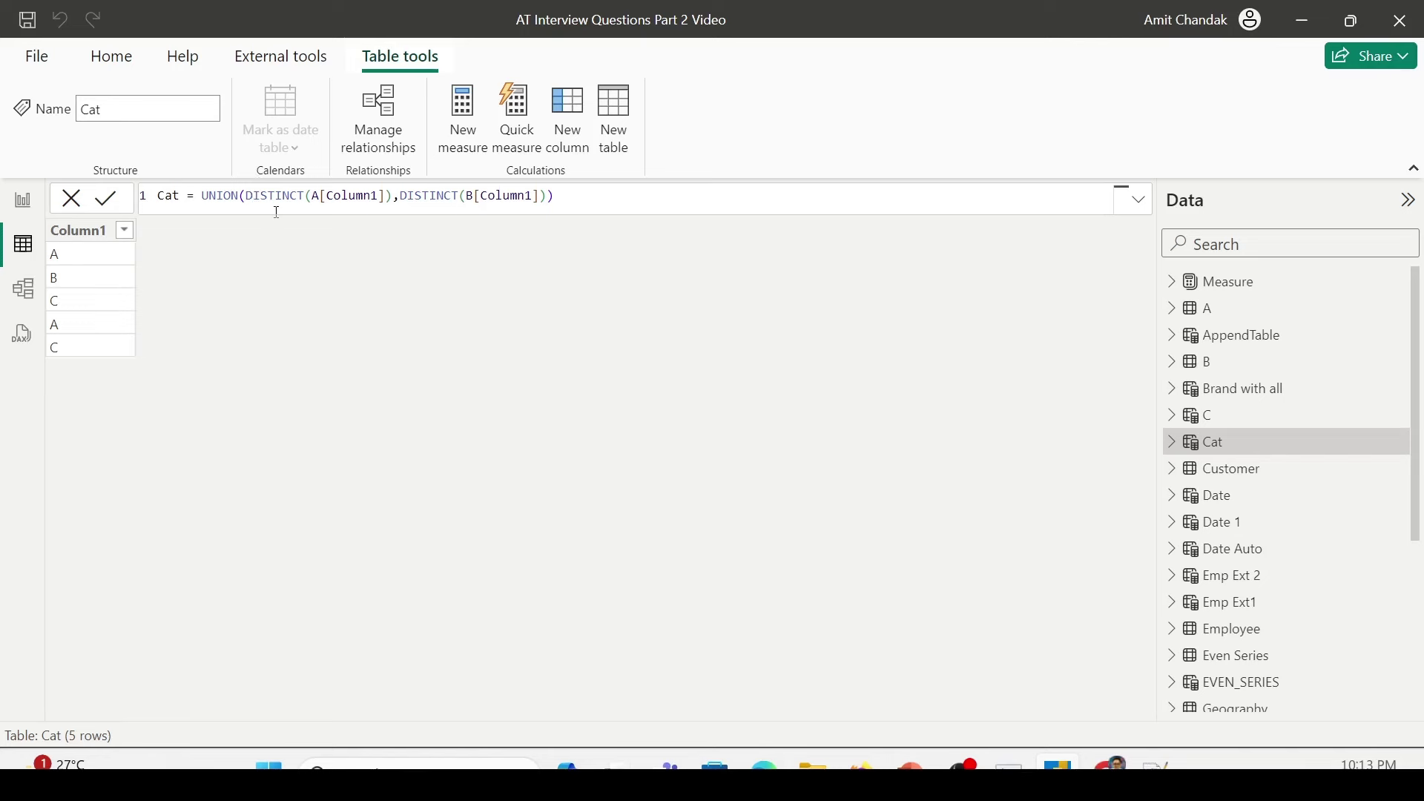
Step: Wrap the Cat formula's UNION in DISTINCT( ), cutting Cat to rows A, B, C
left_click(206, 196)
type("DISTINCT(")
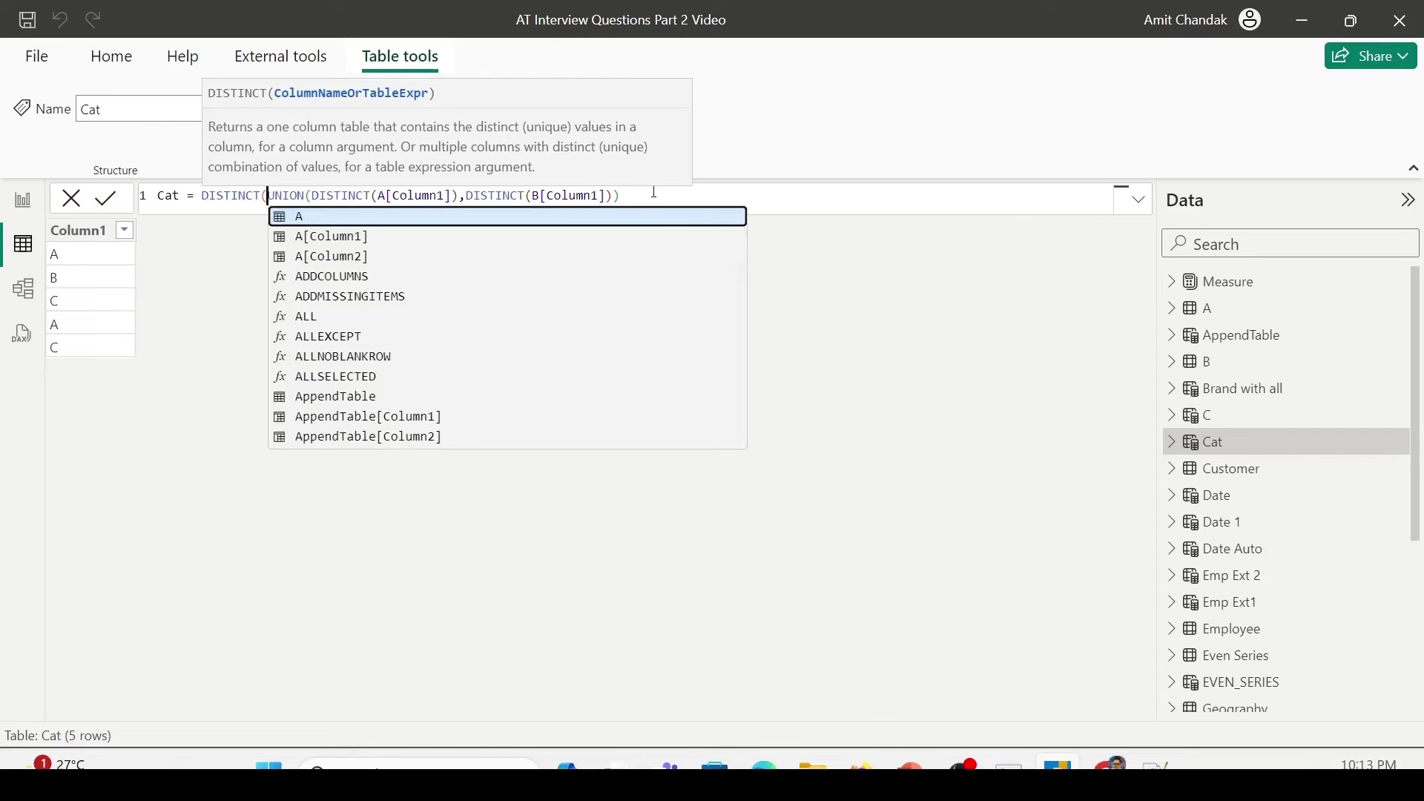
left_click(655, 192)
type(")")
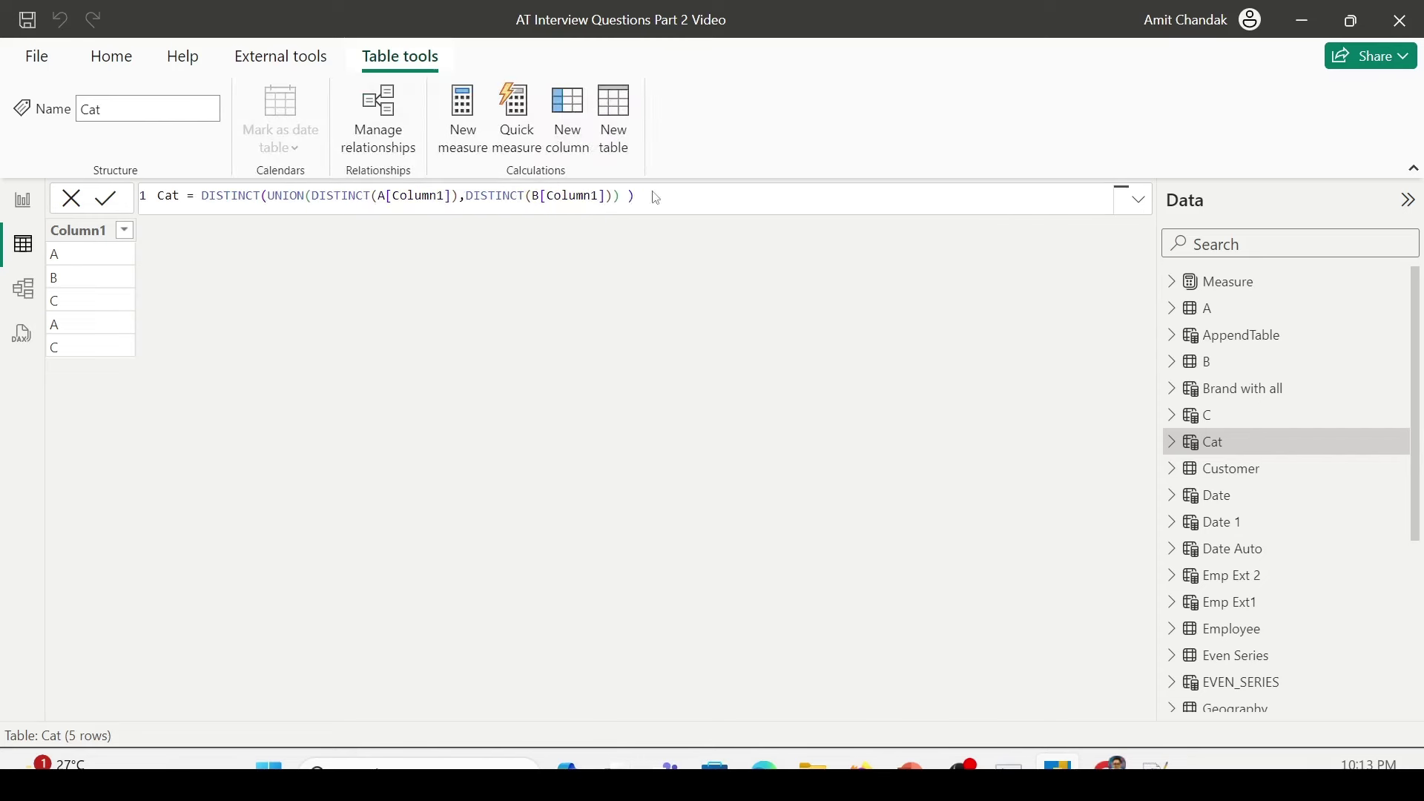
key("Return")
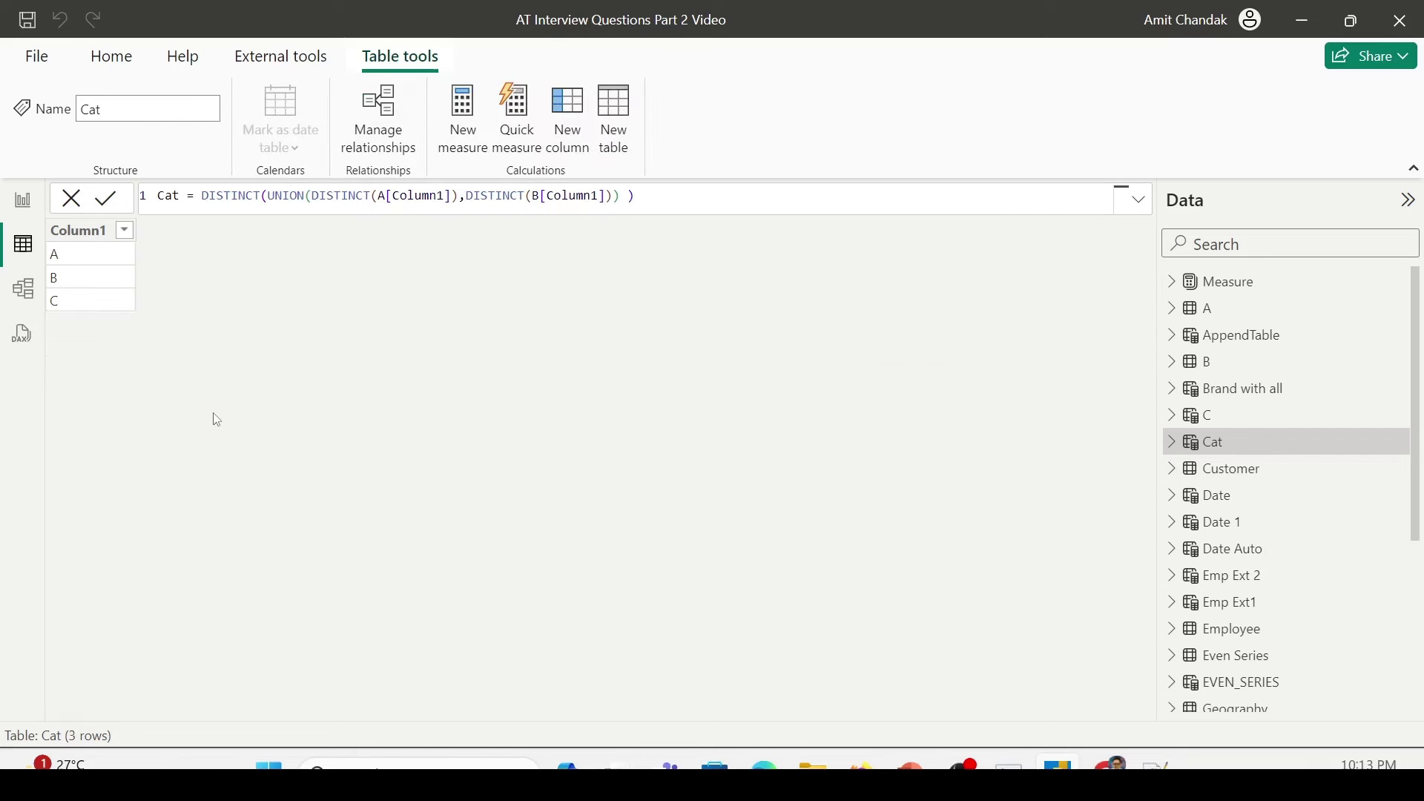